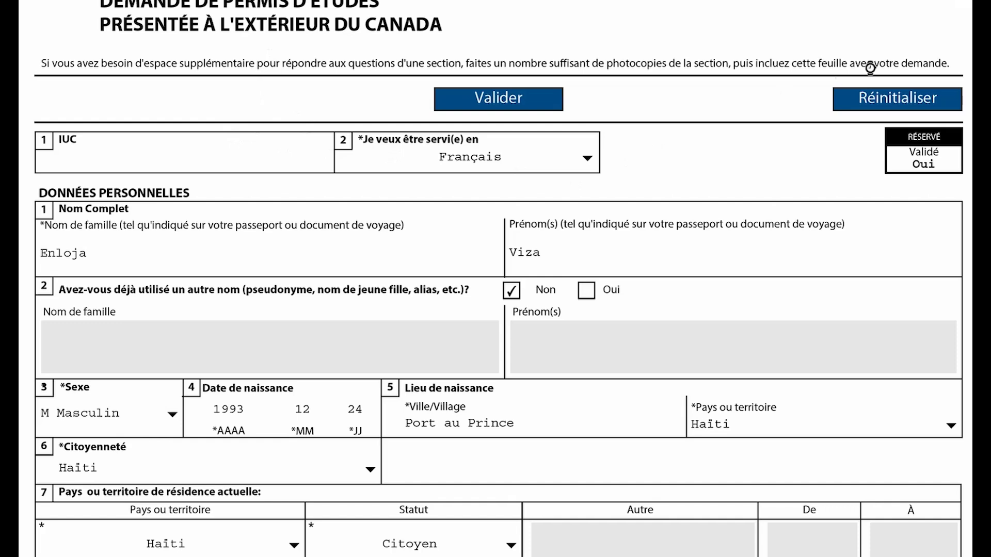
# Review the IUC, full name, sex options and place of birth in the personal data section
pyautogui.scroll(-1, 131, 126)
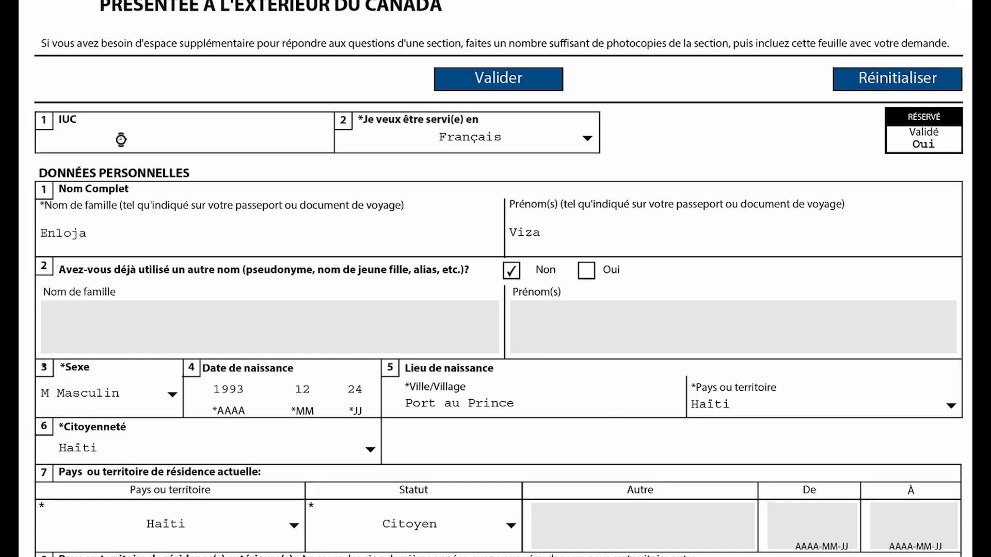
pyautogui.click(124, 138)
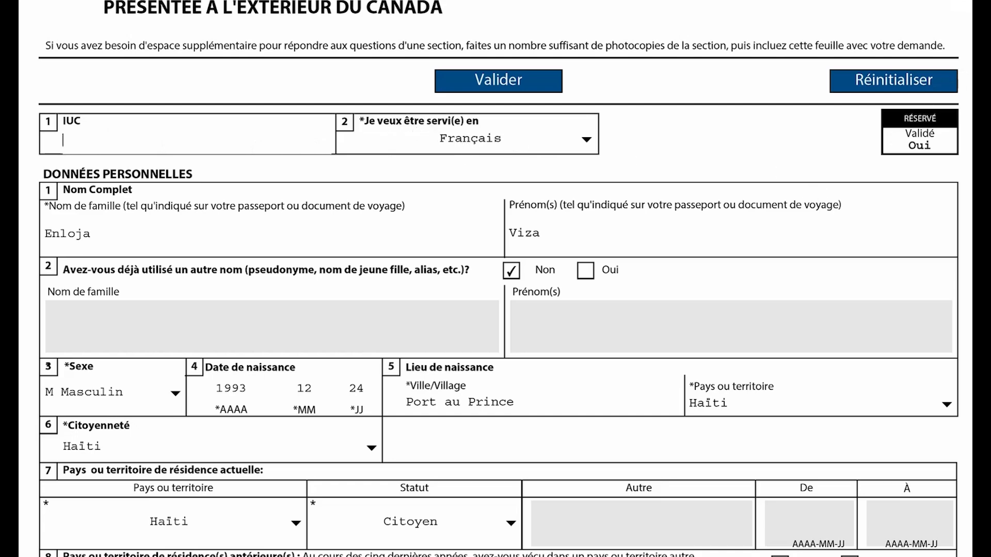
pyautogui.scroll(-2, 271, 101)
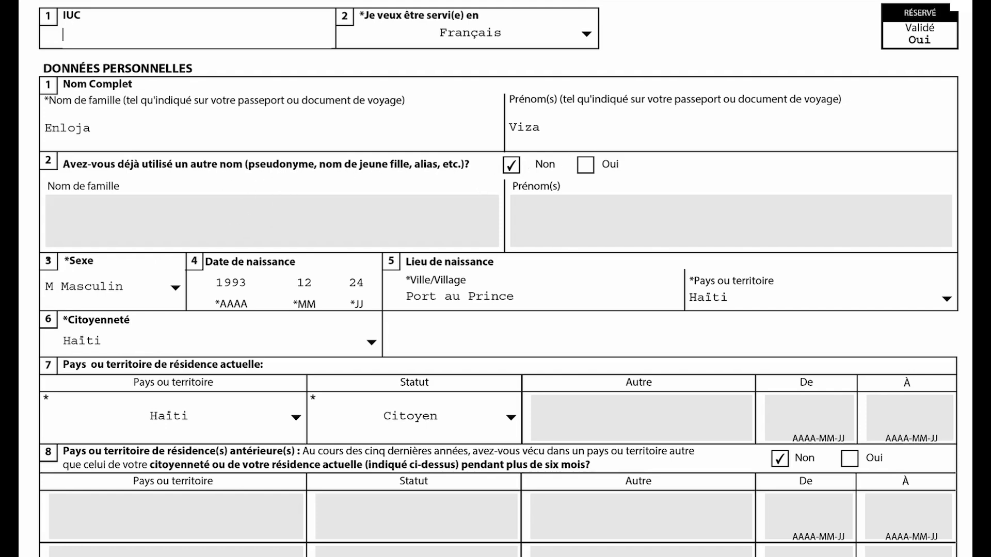
pyautogui.scroll(-3, 108, 136)
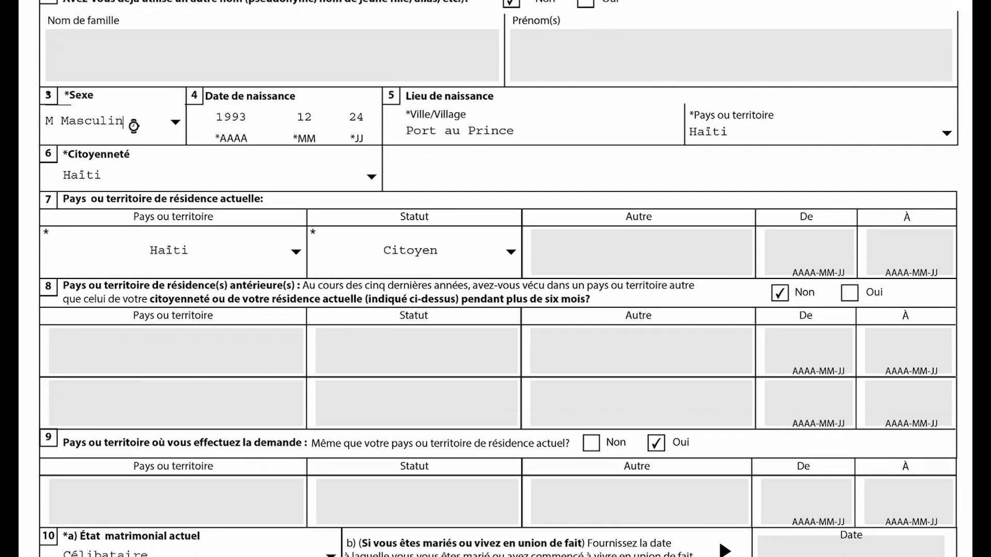
pyautogui.click(174, 125)
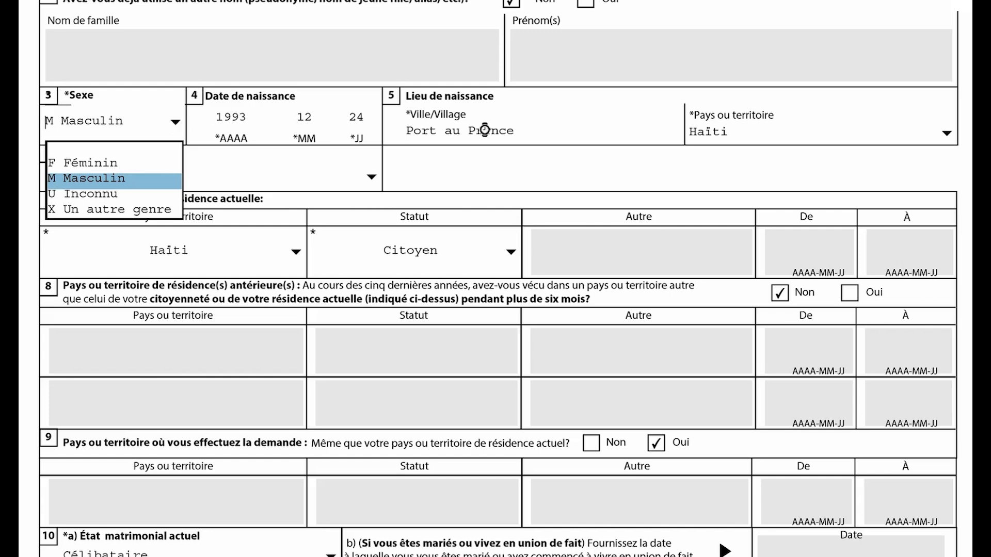
pyautogui.click(527, 125)
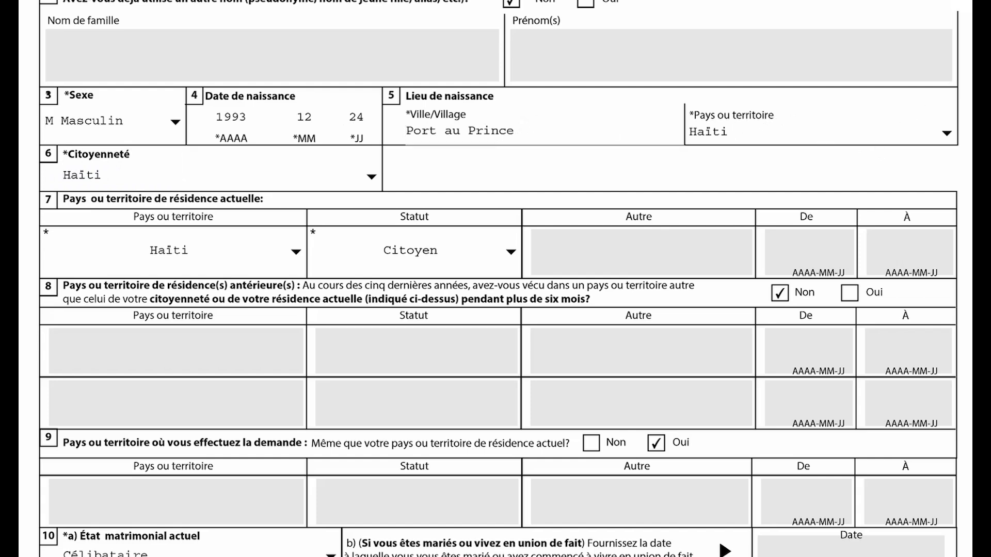
pyautogui.scroll(-1, 495, 279)
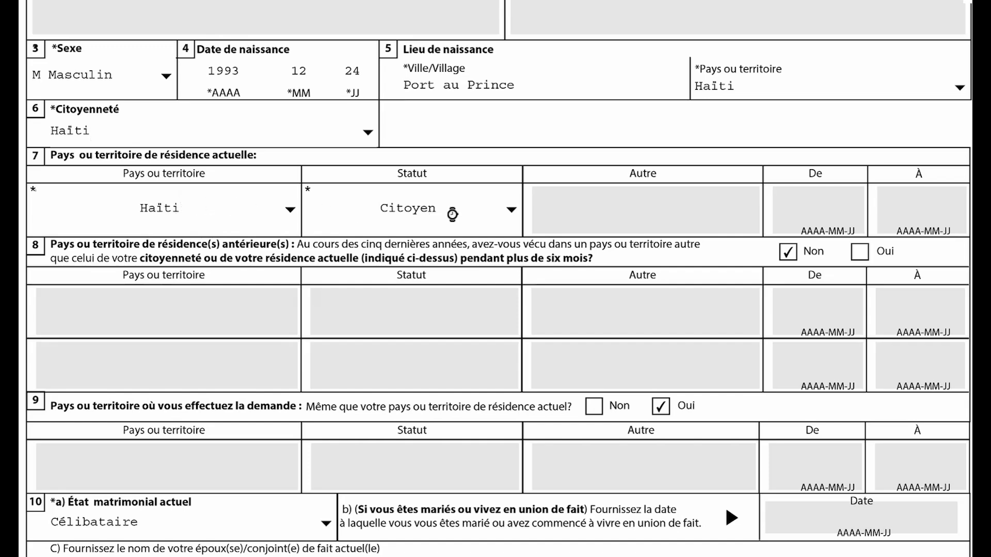
# Check the available status and country options for the current country of residence
pyautogui.click(507, 210)
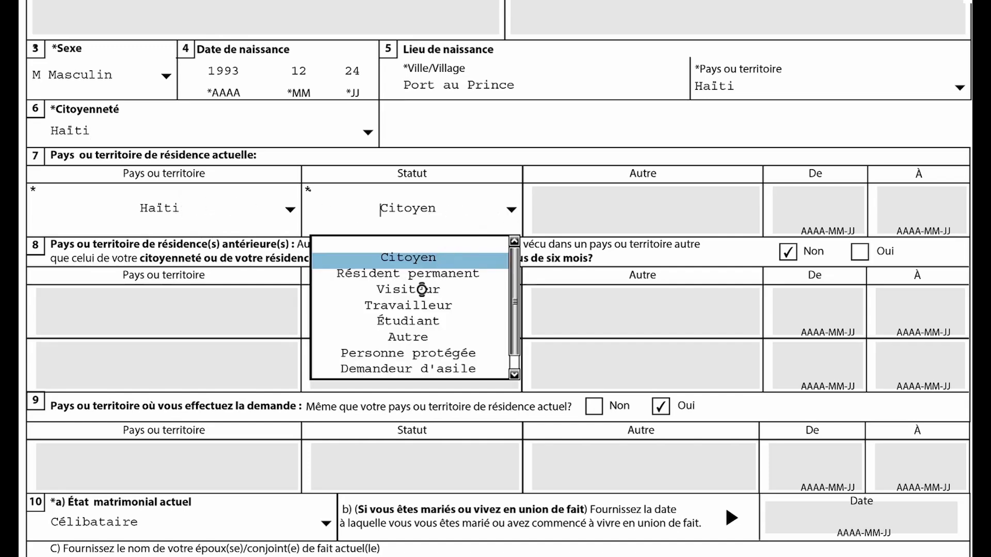
pyautogui.click(218, 221)
pyautogui.click(286, 212)
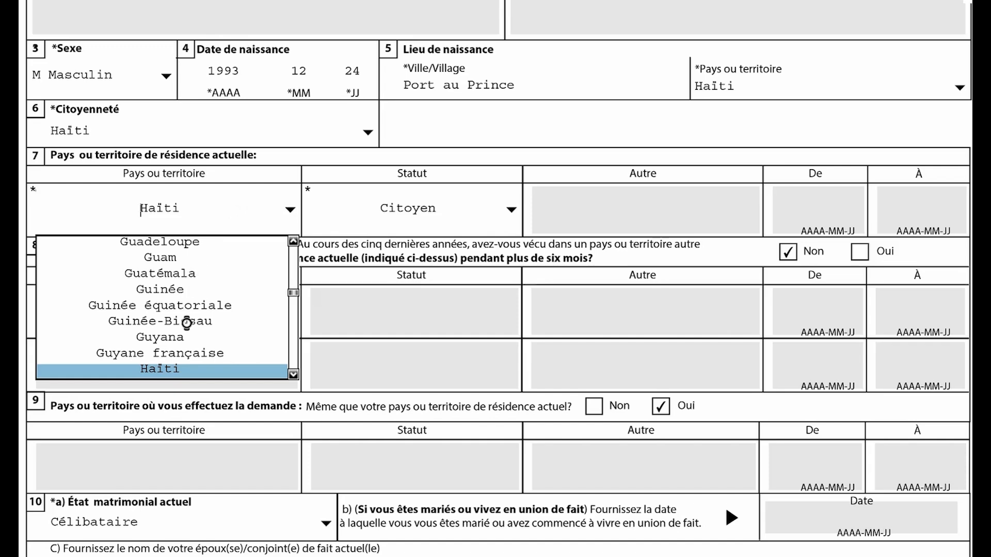
pyautogui.click(415, 210)
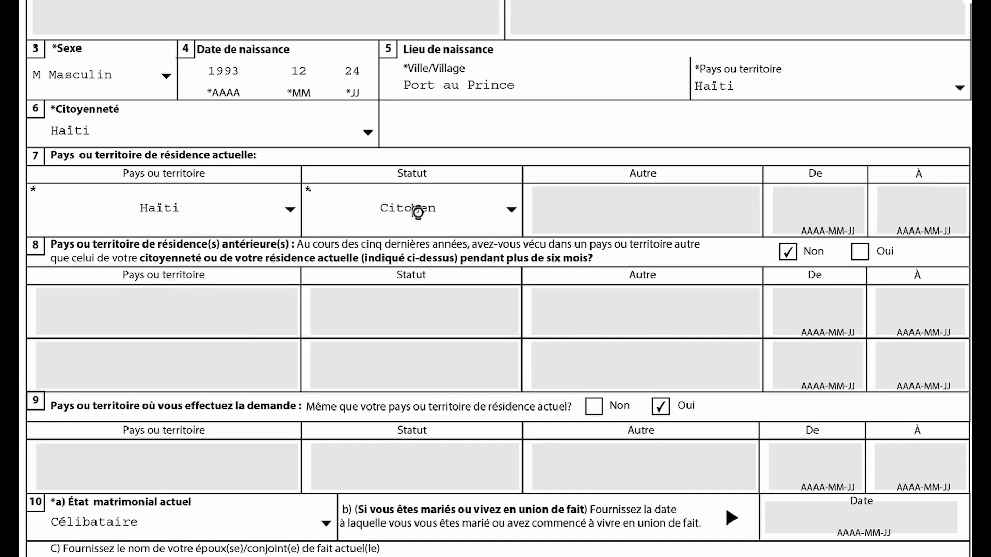
# Try Résident permanent as the status for the current country of residence, and set it back to Citoyen
pyautogui.click(510, 209)
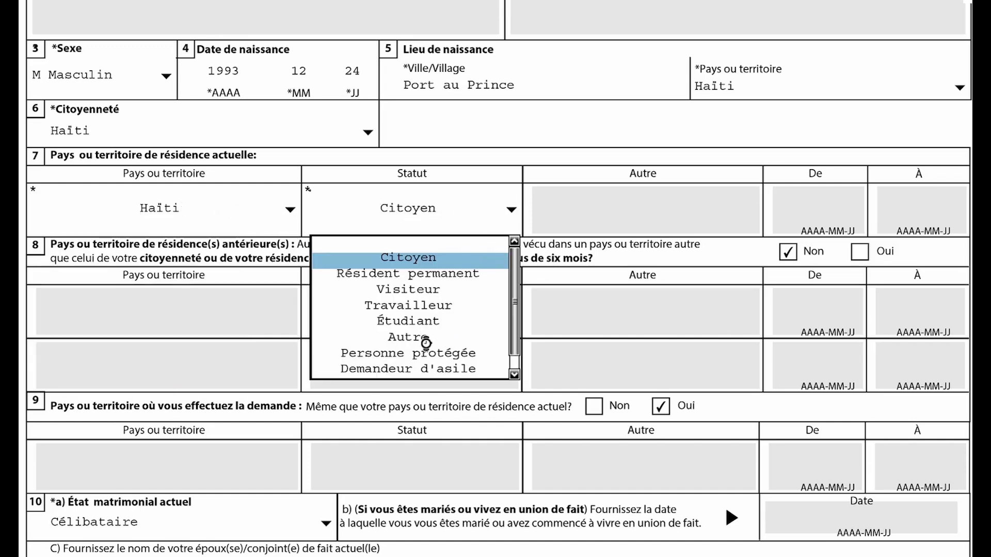
pyautogui.click(406, 275)
pyautogui.click(281, 209)
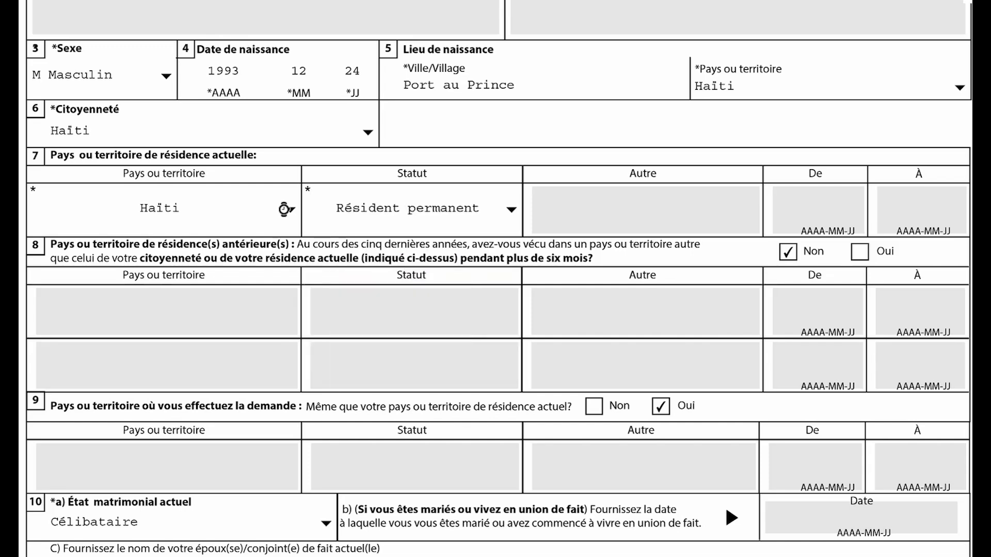
pyautogui.click(289, 211)
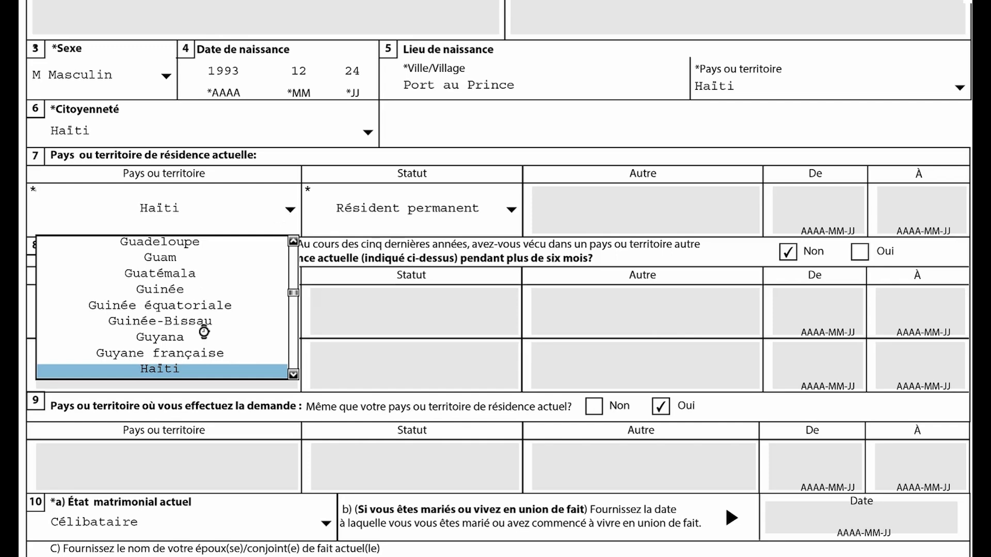
pyautogui.moveTo(293, 292); pyautogui.dragTo(294, 288)
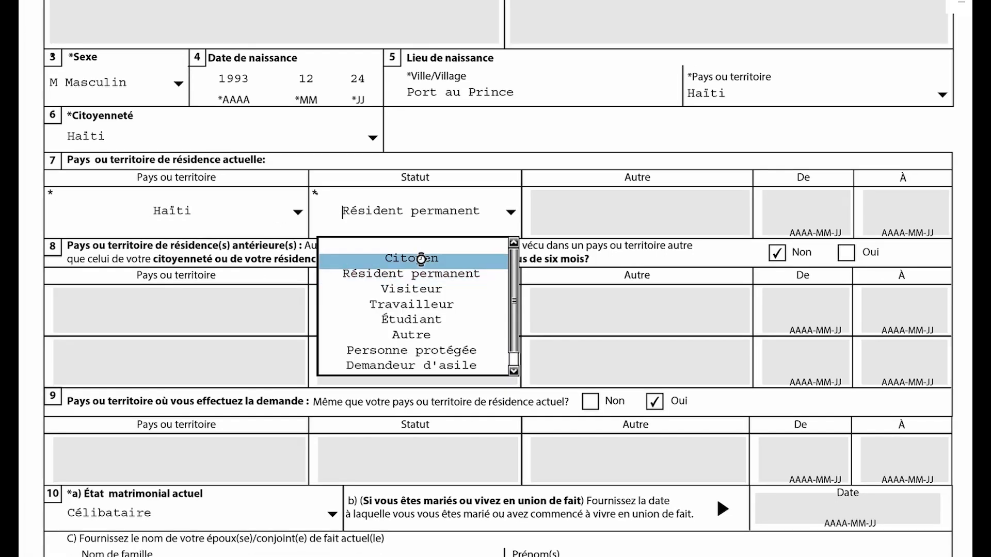
pyautogui.click(421, 260)
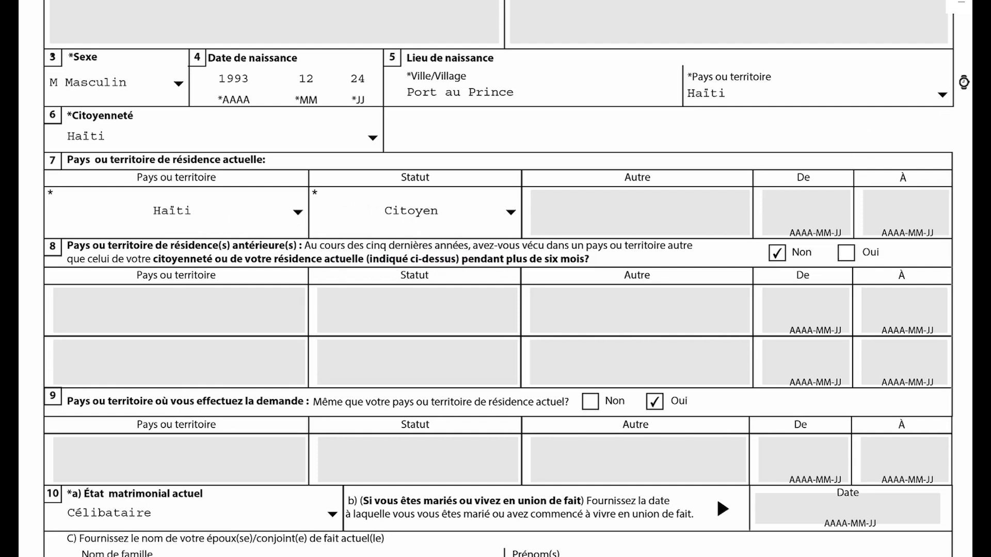
# Set the current residence status to Visiteur and try out its De and À date fields
pyautogui.scroll(-3, 951, 66)
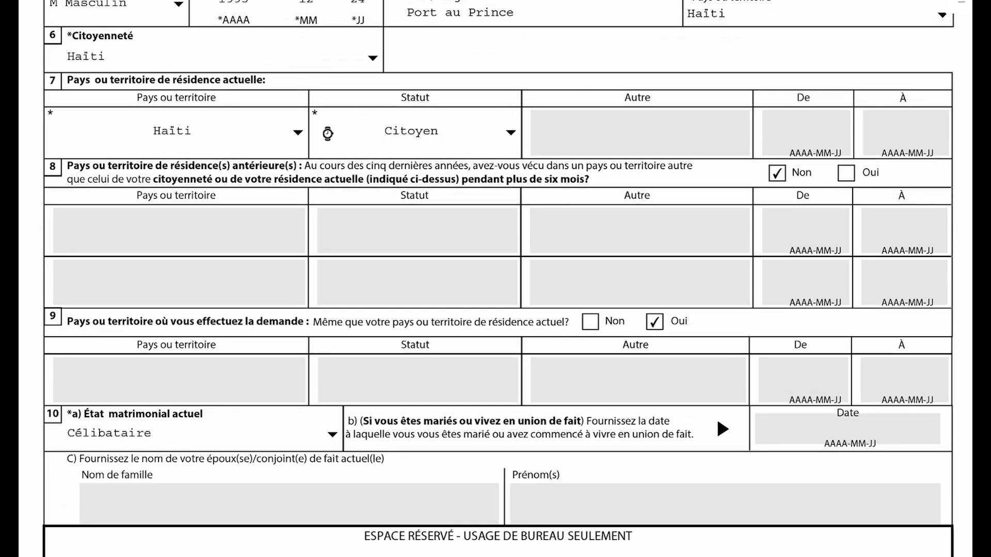
pyautogui.click(508, 132)
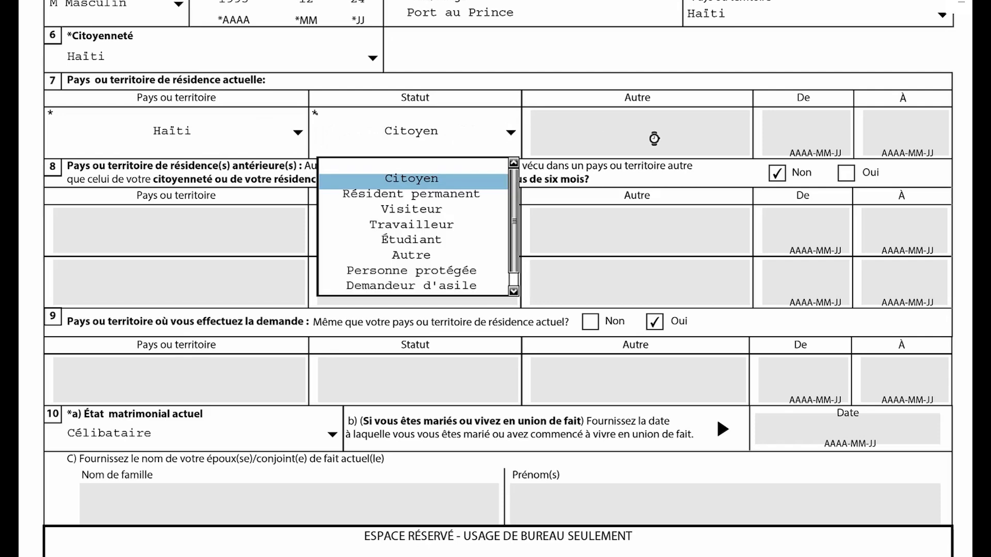
pyautogui.click(413, 211)
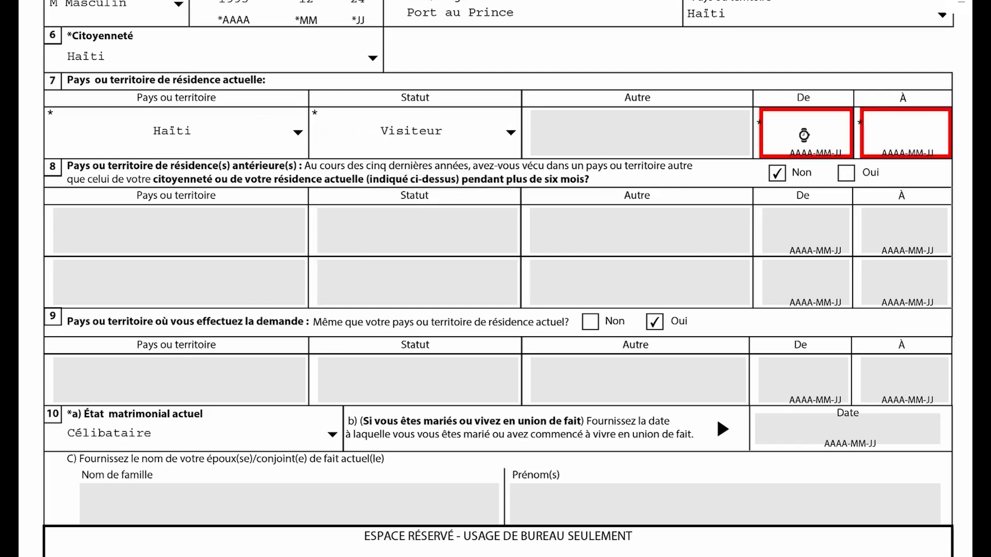
pyautogui.click(791, 134)
pyautogui.click(911, 129)
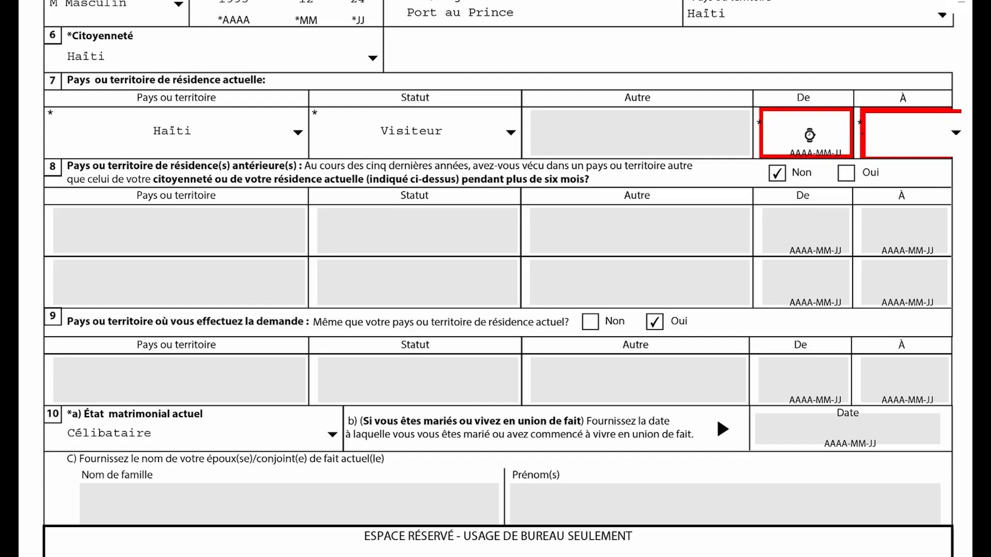
pyautogui.click(783, 132)
pyautogui.click(896, 131)
pyautogui.click(828, 135)
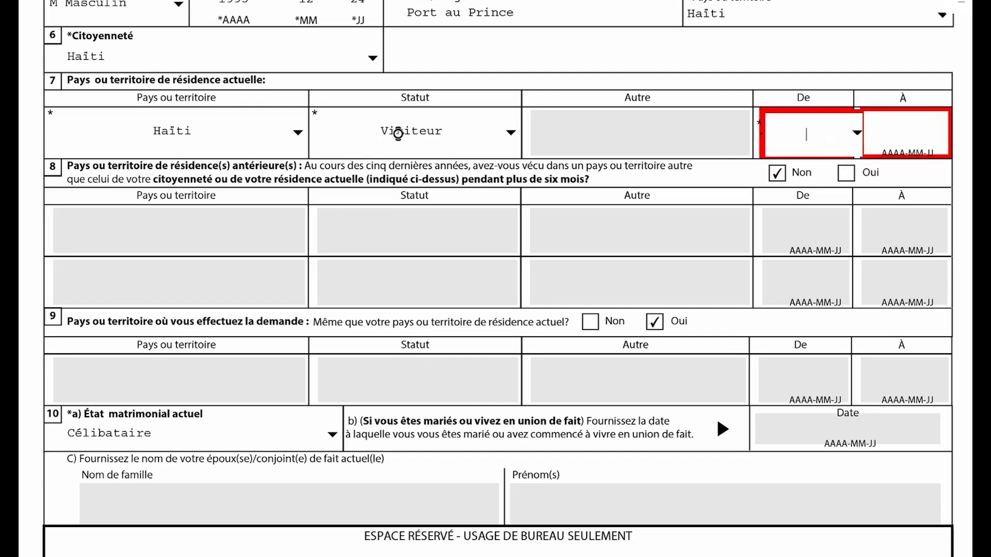
# Set the current country of residence to Argentine
pyautogui.click(213, 137)
pyautogui.click(298, 131)
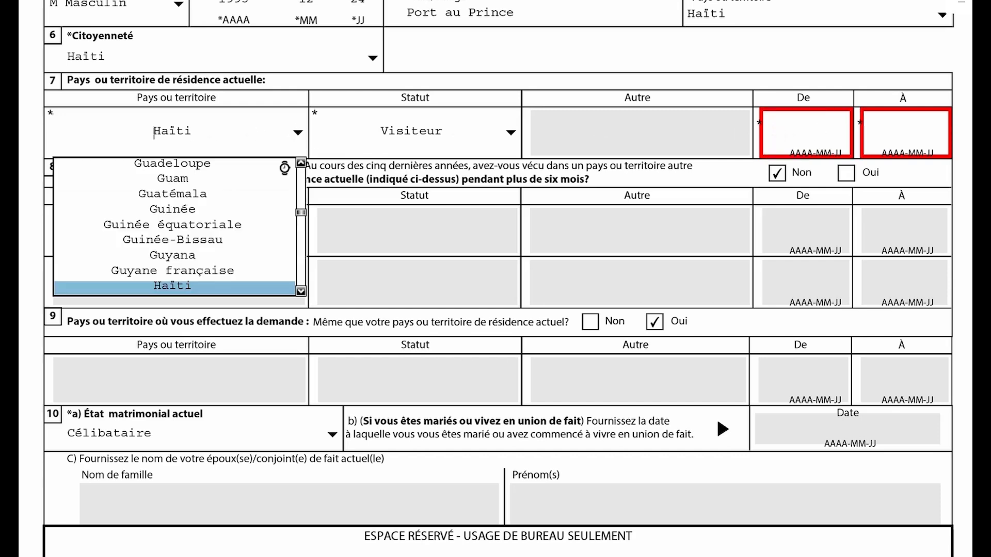
pyautogui.scroll(-4, 300, 221)
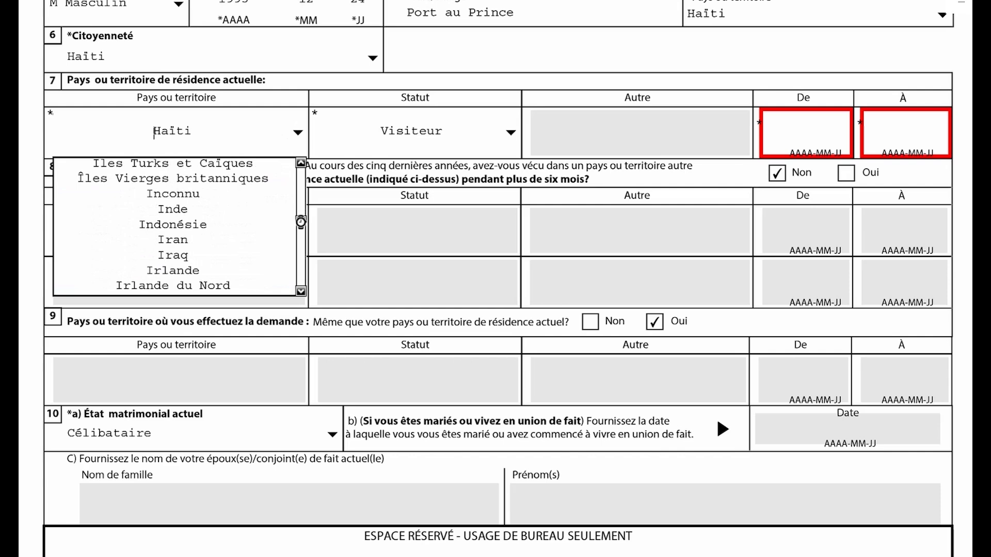
pyautogui.scroll(-3, 300, 222)
pyautogui.scroll(15, 300, 222)
pyautogui.click(196, 212)
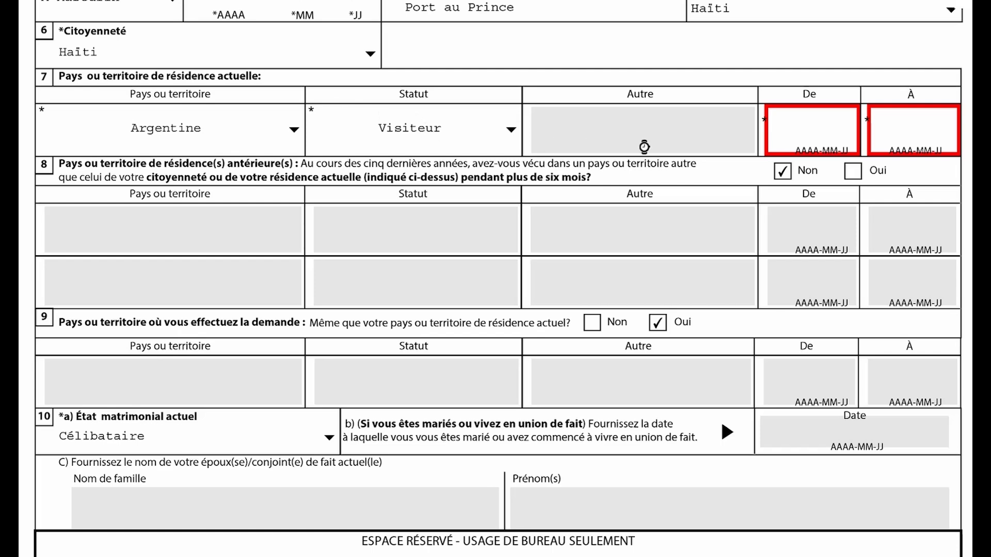
# Check the De and À date fields of the current residence and set its status to Citoyen
pyautogui.click(791, 130)
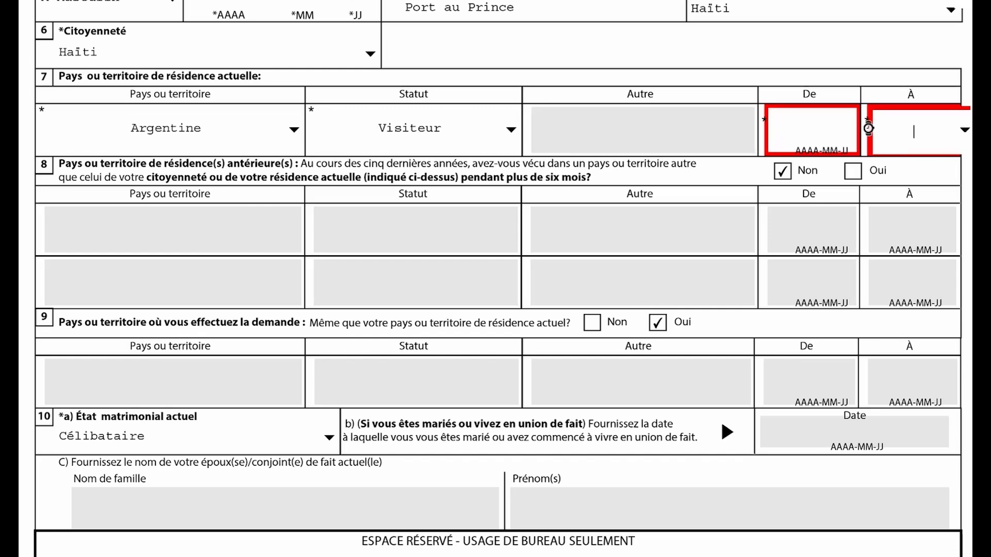
pyautogui.click(673, 132)
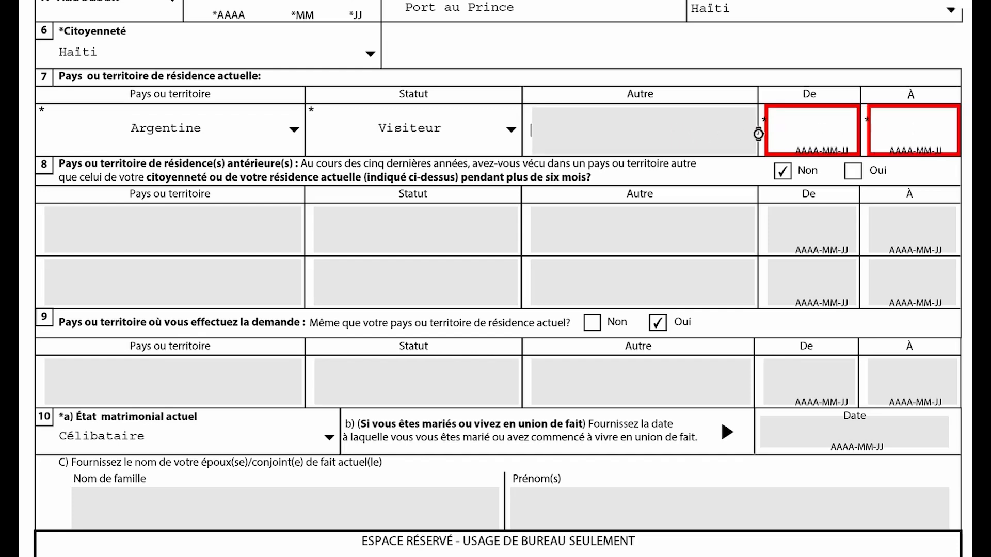
pyautogui.click(801, 134)
pyautogui.click(897, 133)
pyautogui.click(800, 134)
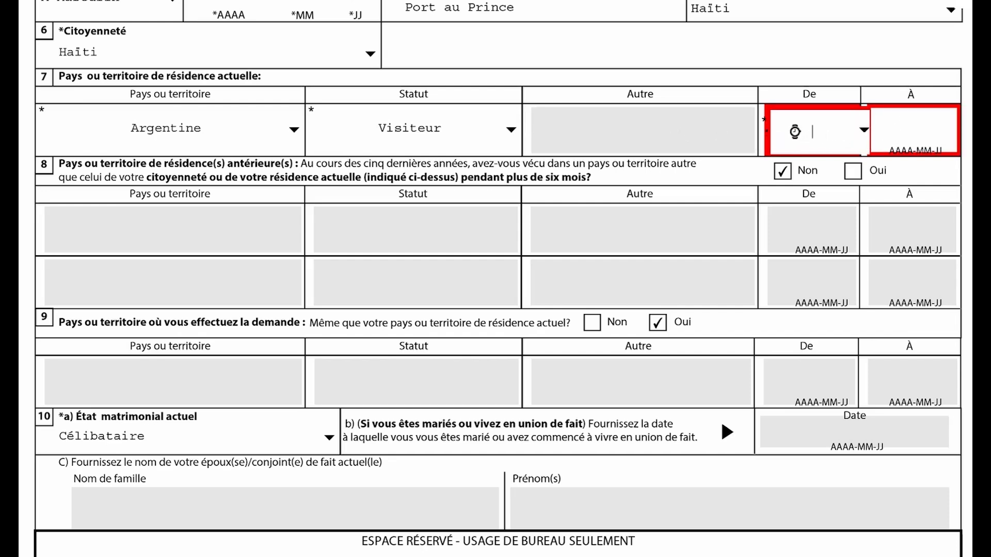
pyautogui.click(891, 133)
pyautogui.click(829, 133)
pyautogui.click(890, 133)
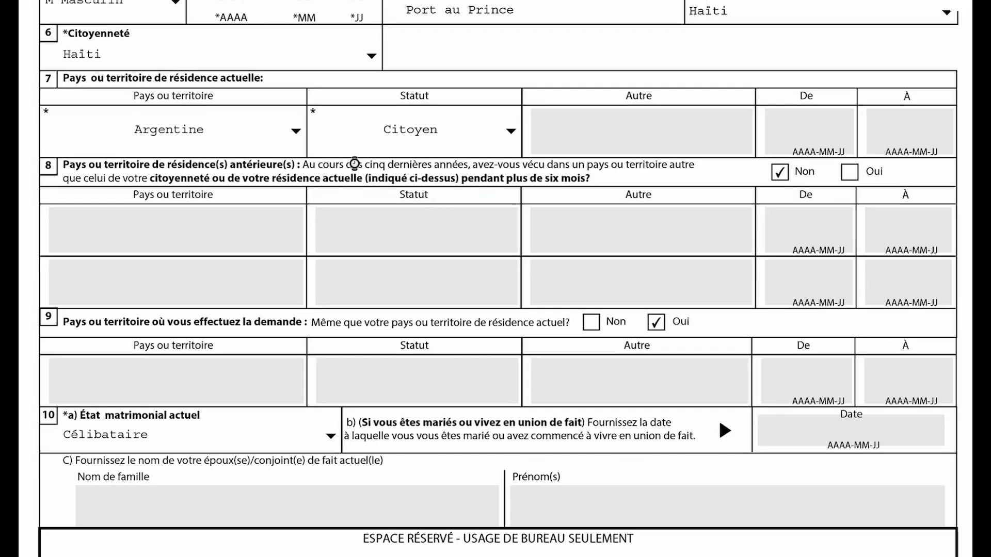
# Set the current country of residence to Haïti
pyautogui.click(260, 138)
pyautogui.click(298, 129)
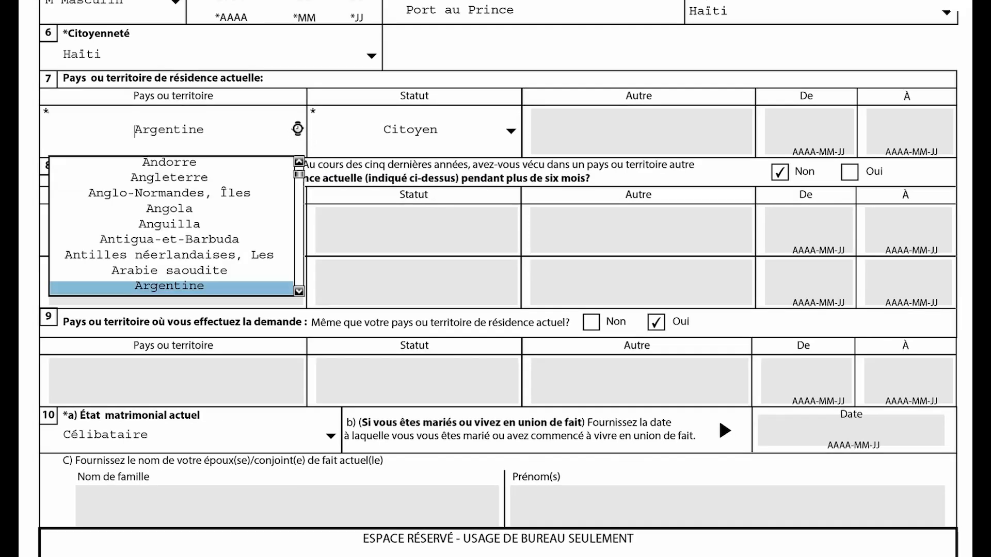
pyautogui.press('h')
pyautogui.click(250, 133)
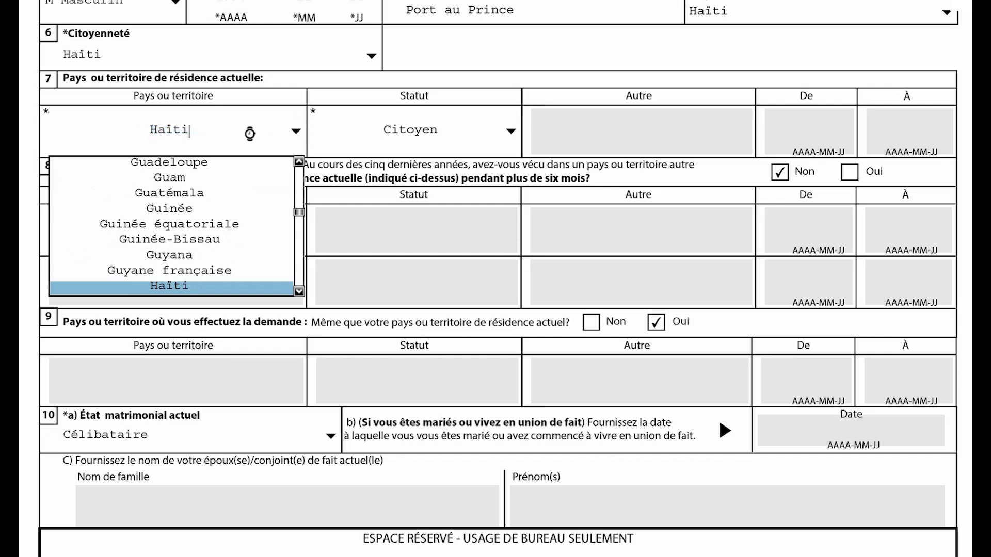
pyautogui.click(561, 132)
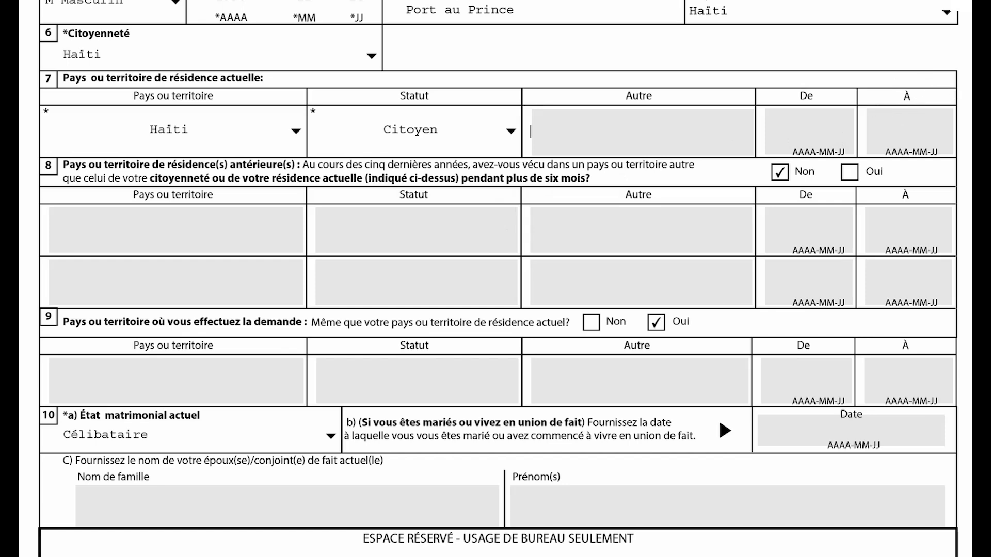
# Review the previous residence, application country, marital status, language, passport and national identity sections
pyautogui.scroll(-3, 498, 272)
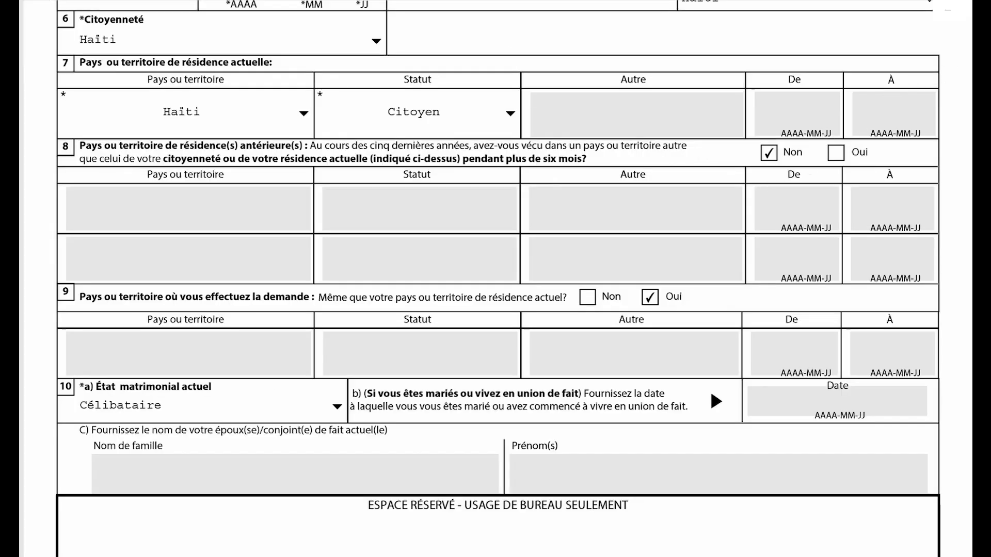
pyautogui.scroll(-3, 499, 256)
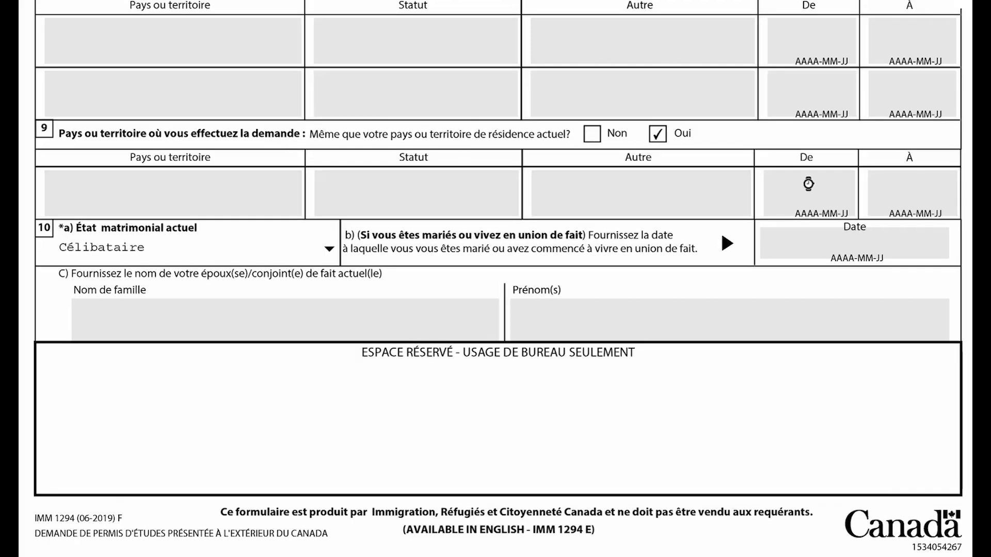
pyautogui.scroll(-3, 721, 213)
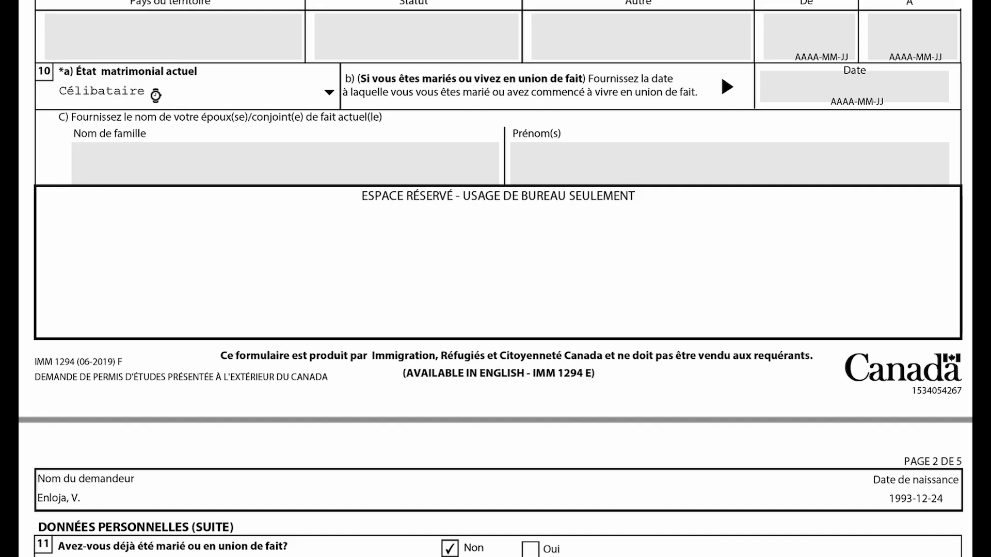
pyautogui.click(330, 92)
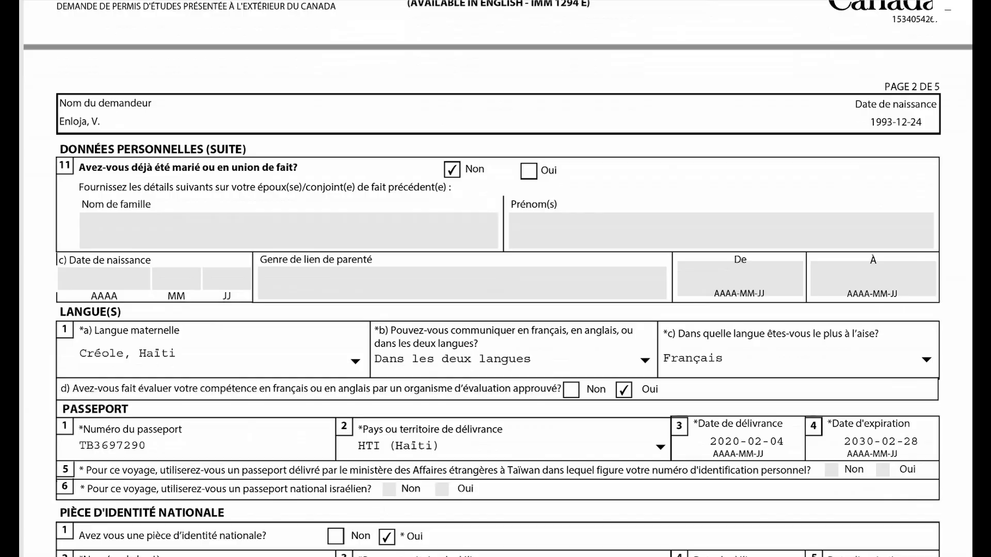
pyautogui.scroll(-1, 497, 278)
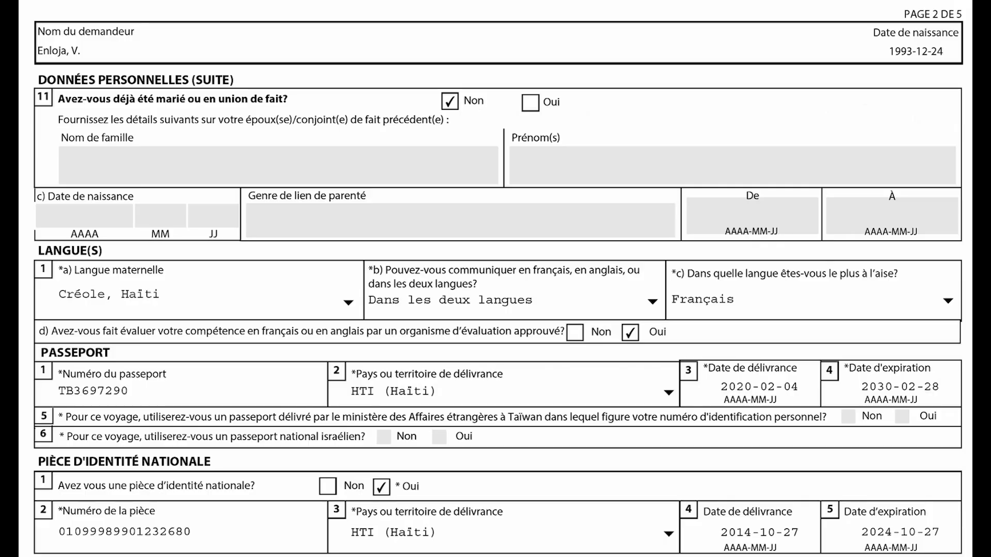
# Set the answer about communicating in French, English or both languages to Dans les deux langues
pyautogui.scroll(-3, 495, 278)
pyautogui.scroll(2, 496, 279)
pyautogui.scroll(-3, 495, 278)
pyautogui.scroll(-2, 496, 278)
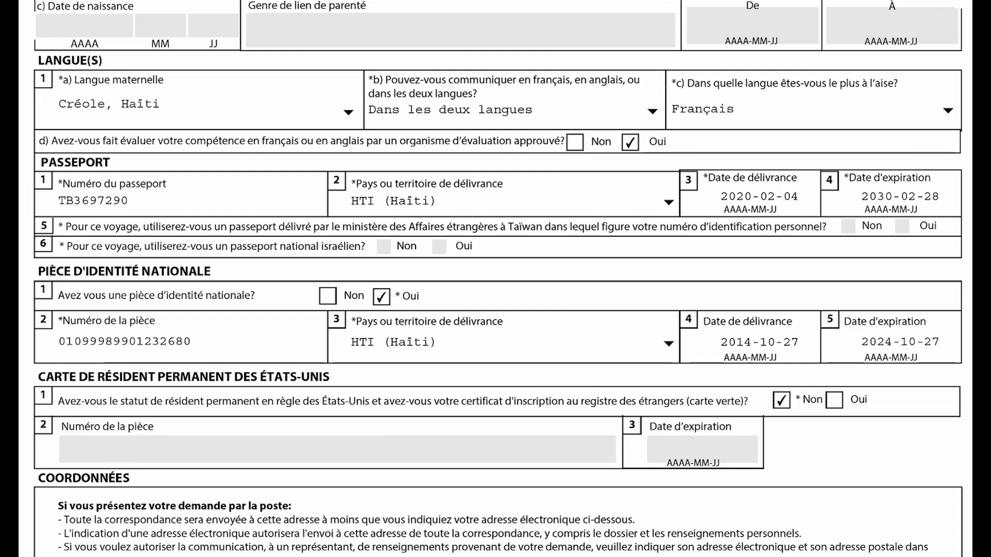
pyautogui.scroll(1, 495, 278)
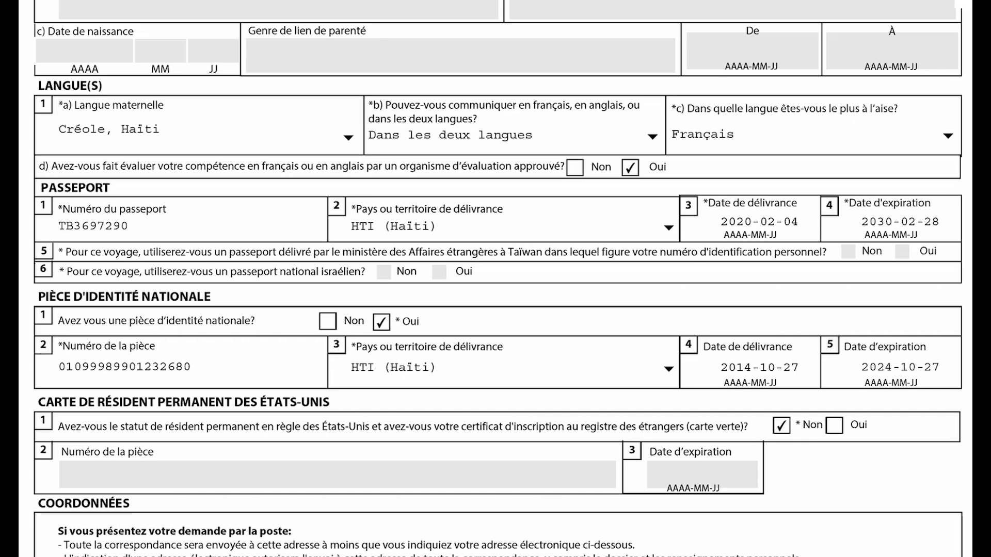
pyautogui.scroll(-1, 497, 279)
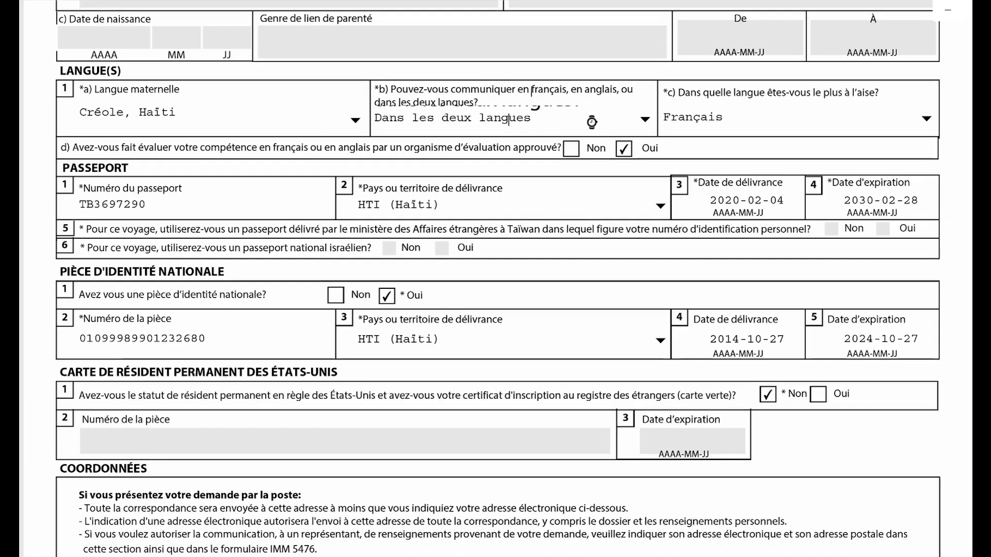
pyautogui.click(649, 111)
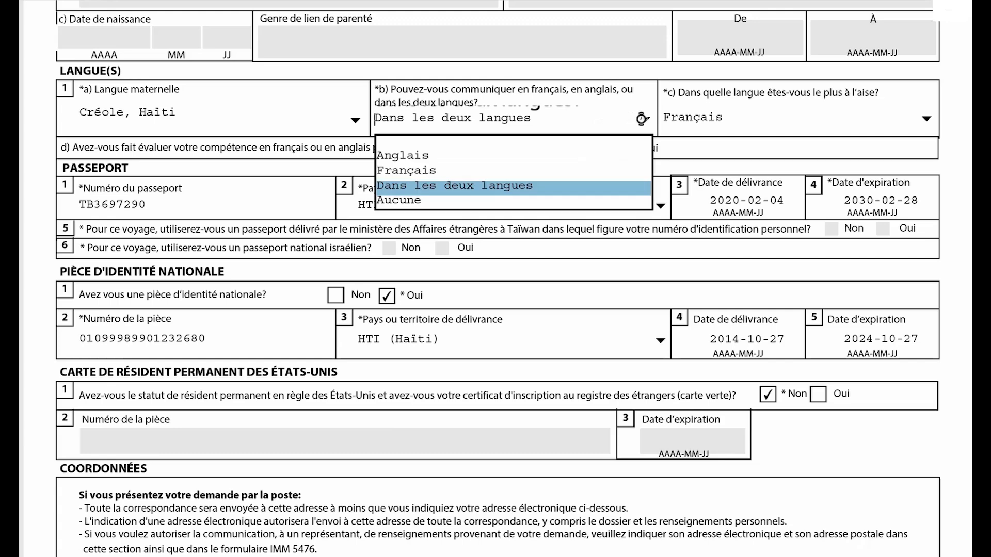
pyautogui.click(422, 185)
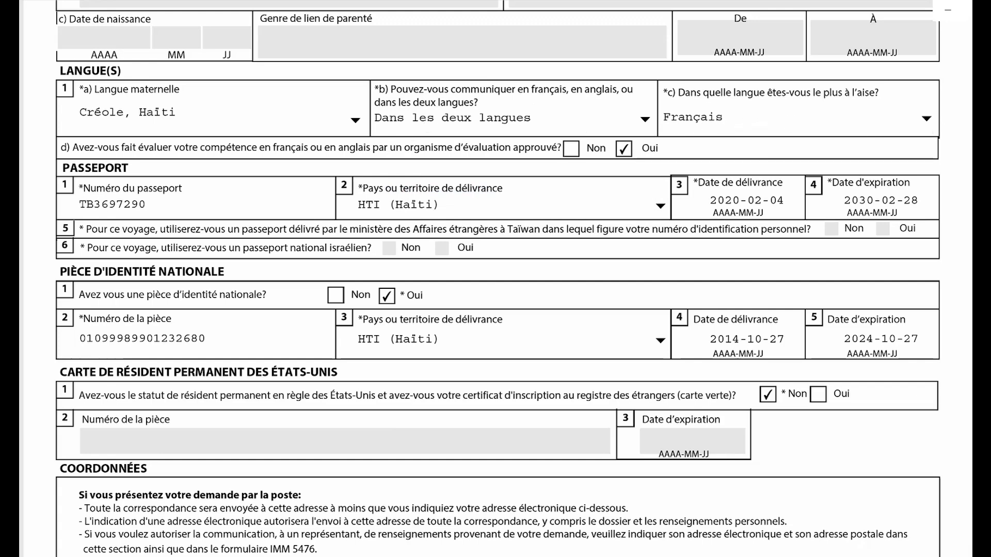
# Review the passport, national identity, US permanent resident card and contact details sections, including the mailing and home addresses
pyautogui.scroll(-2, 970, 142)
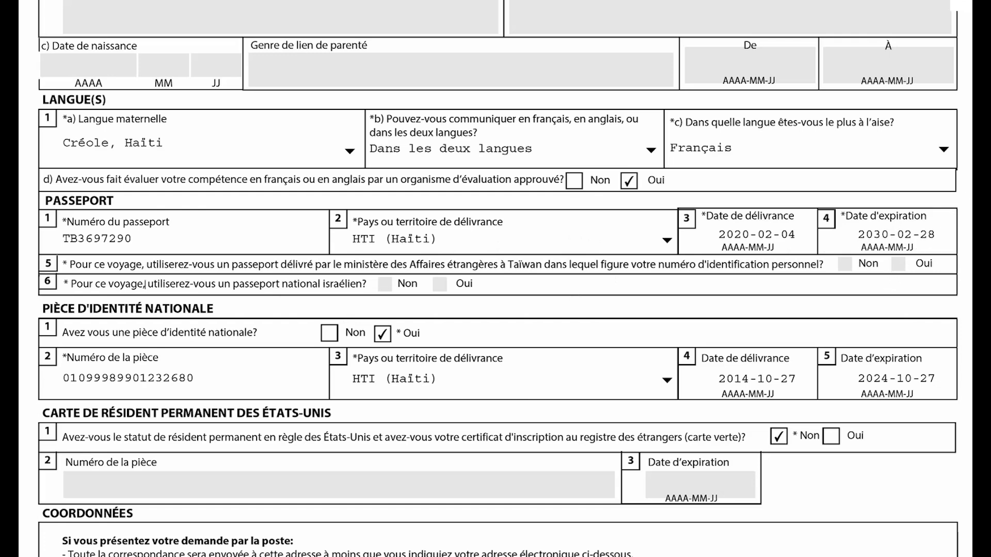
pyautogui.scroll(-3, 496, 278)
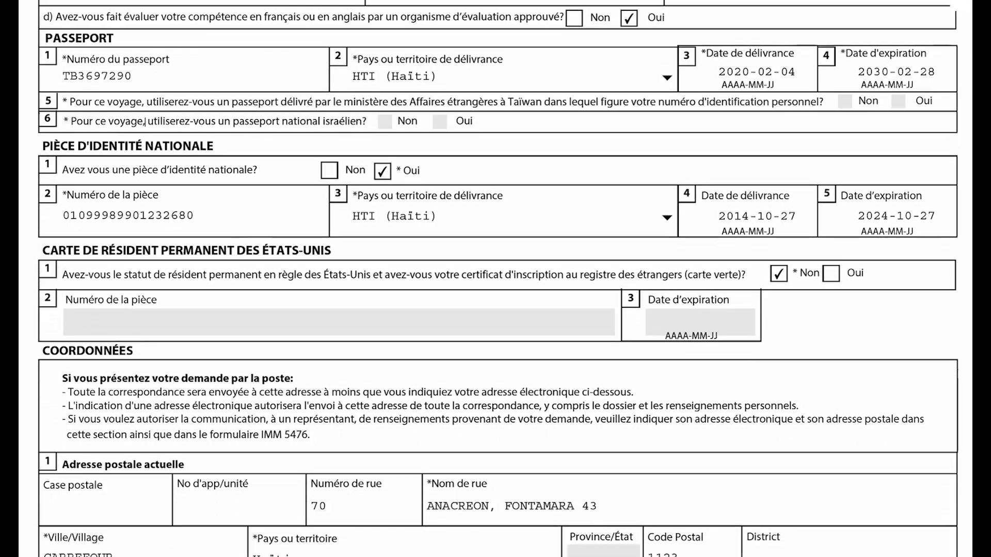
pyautogui.scroll(-1, 146, 121)
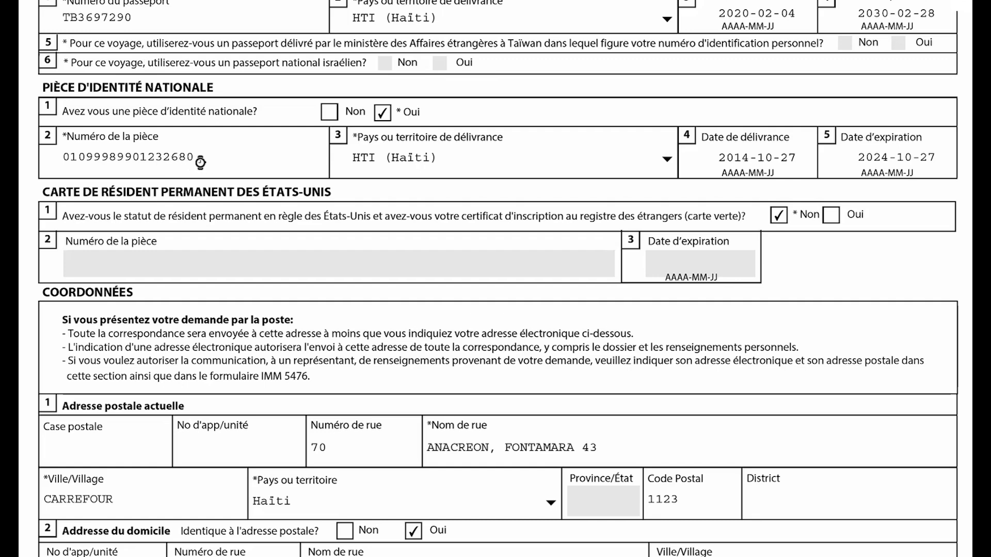
pyautogui.scroll(-2, 284, 171)
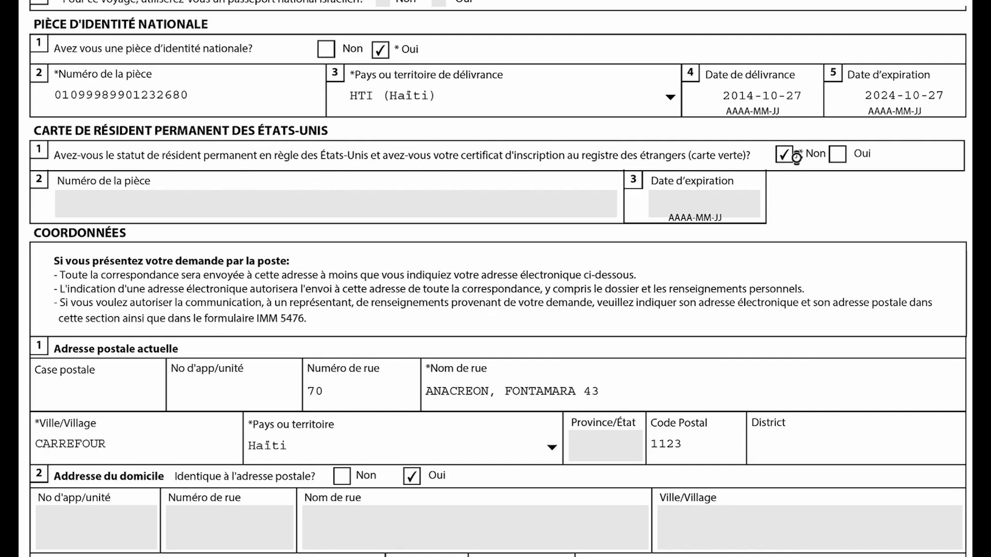
pyautogui.scroll(-2, 498, 279)
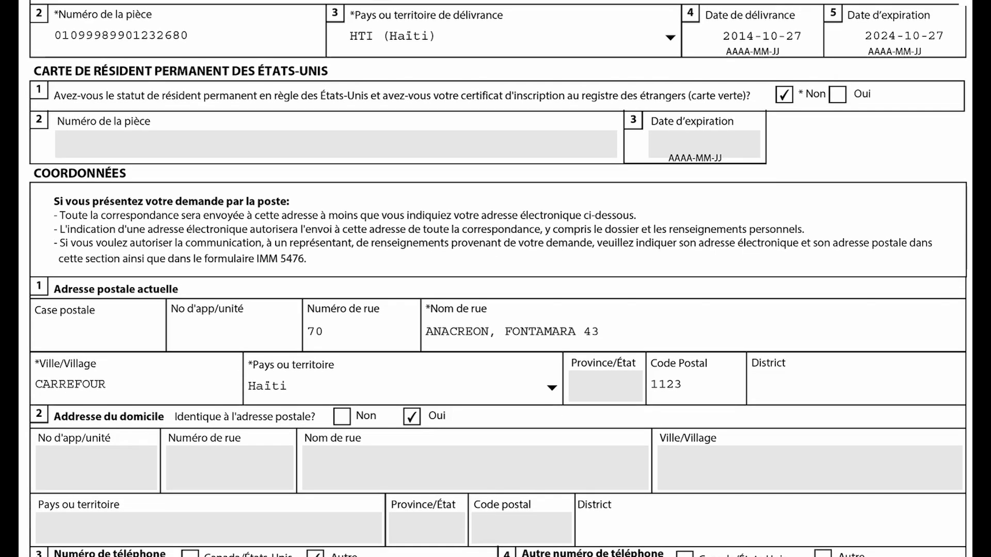
pyautogui.scroll(-4, 498, 279)
pyautogui.scroll(-1, 498, 278)
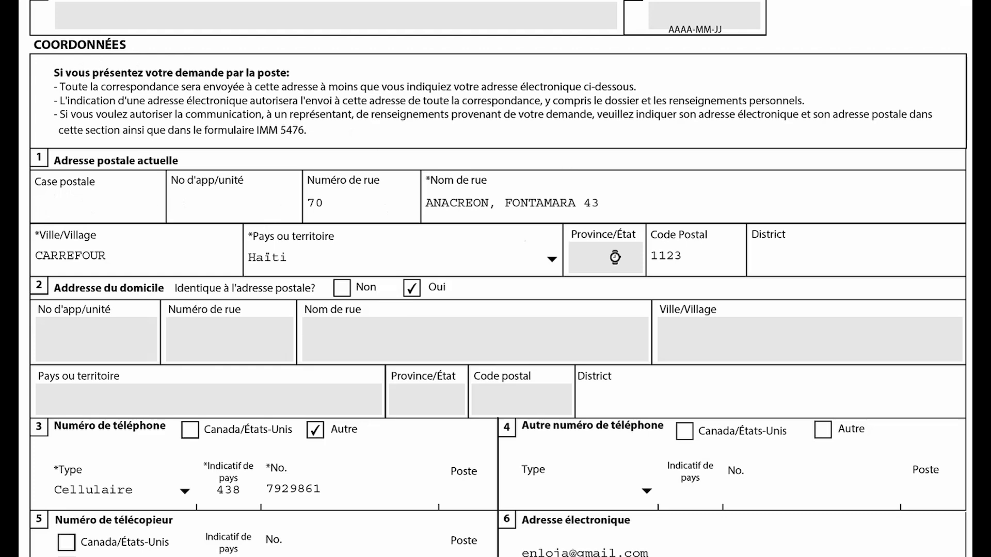
pyautogui.scroll(-3, 495, 279)
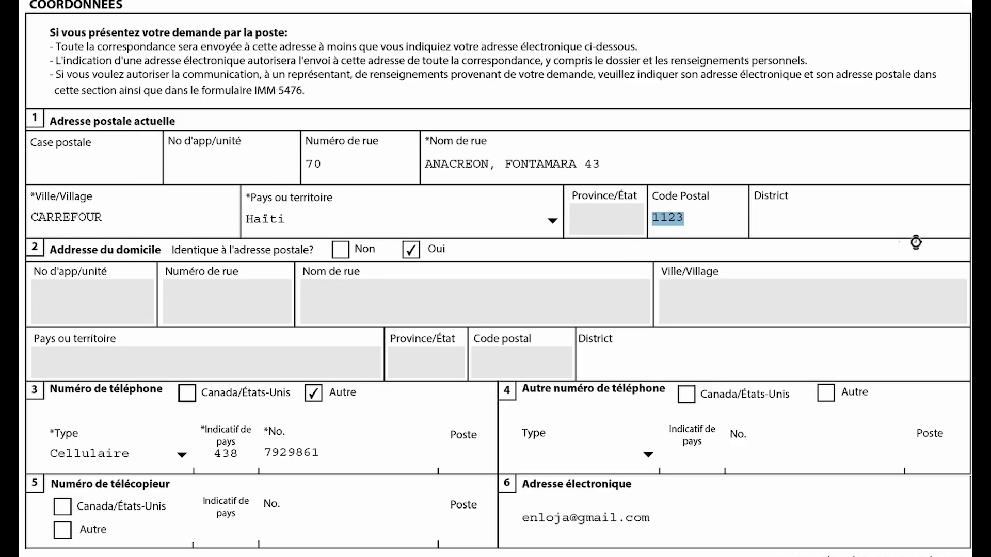
pyautogui.scroll(-5, 495, 279)
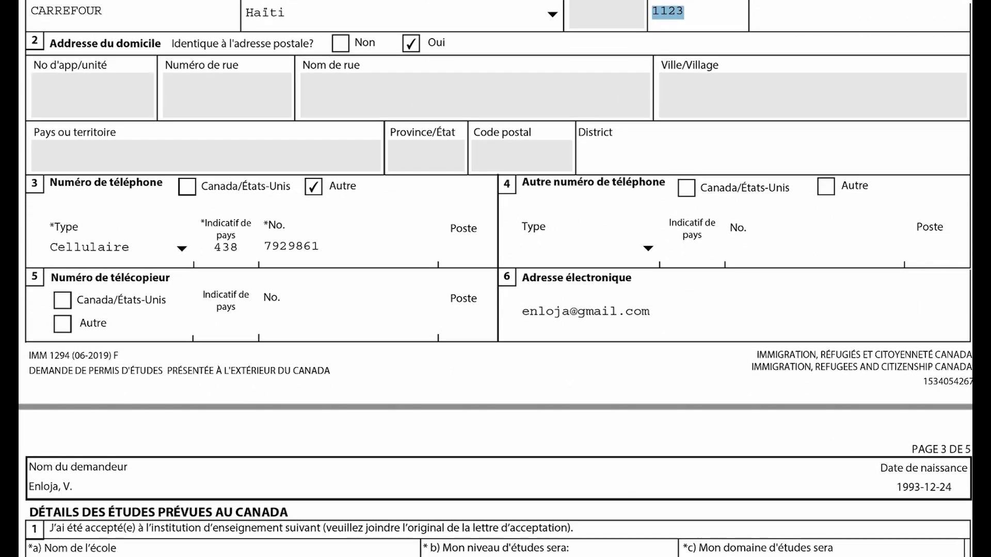
pyautogui.scroll(-2, 495, 278)
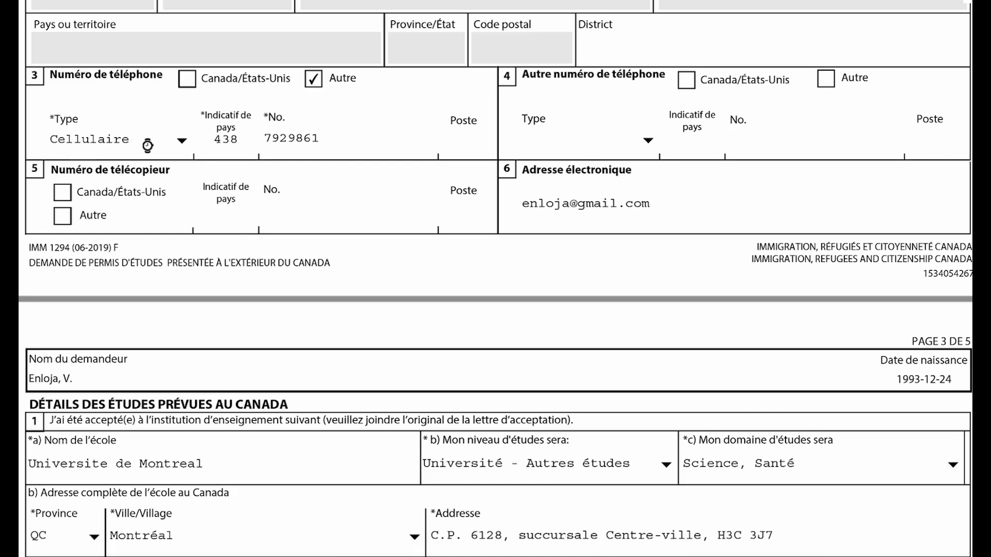
# Check the type options for the alternate phone number and set the main phone number's type to Cellulaire
pyautogui.click(182, 140)
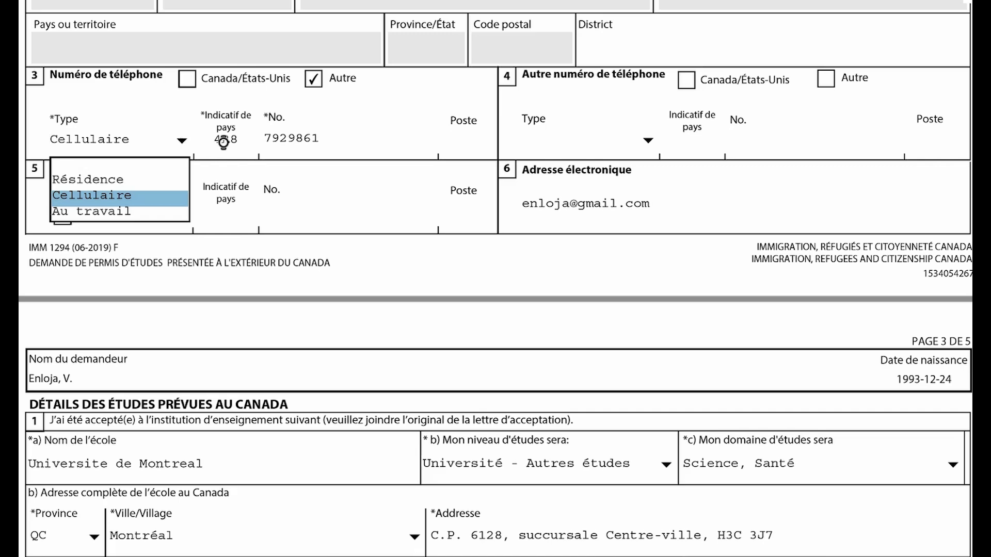
pyautogui.click(624, 143)
pyautogui.click(657, 144)
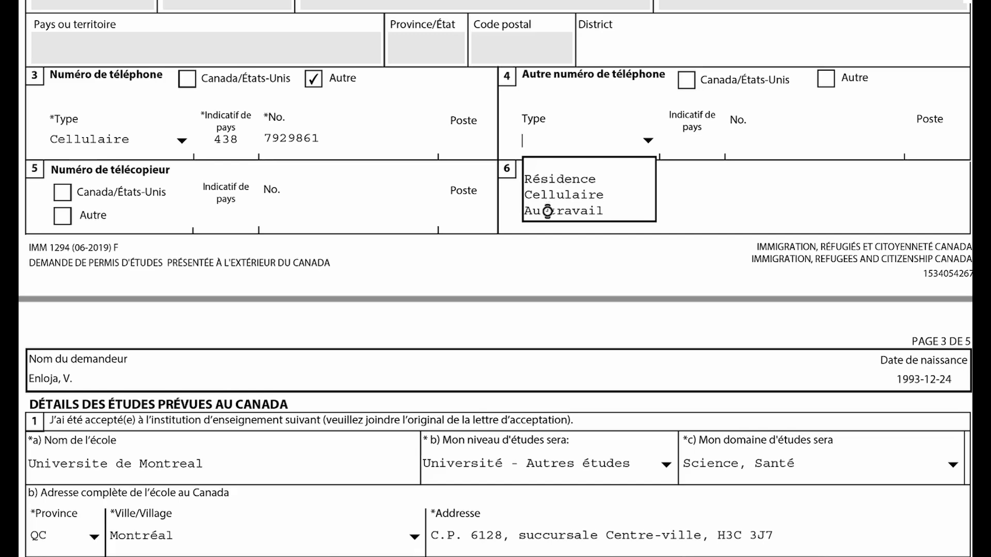
pyautogui.click(395, 144)
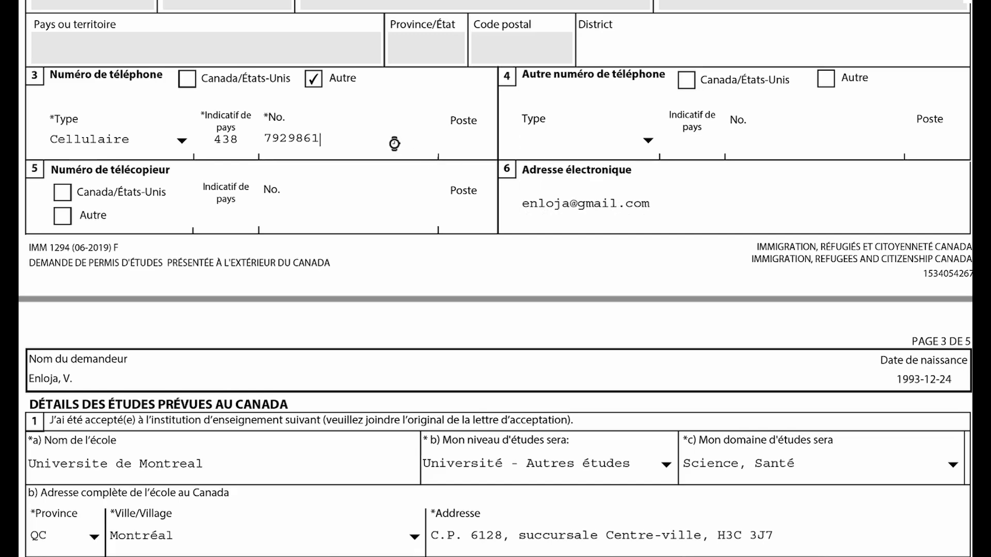
pyautogui.click(182, 141)
pyautogui.click(103, 196)
pyautogui.click(423, 143)
# Review the fax and e-mail fields and the section on the planned studies in Canada
pyautogui.scroll(-2, 495, 279)
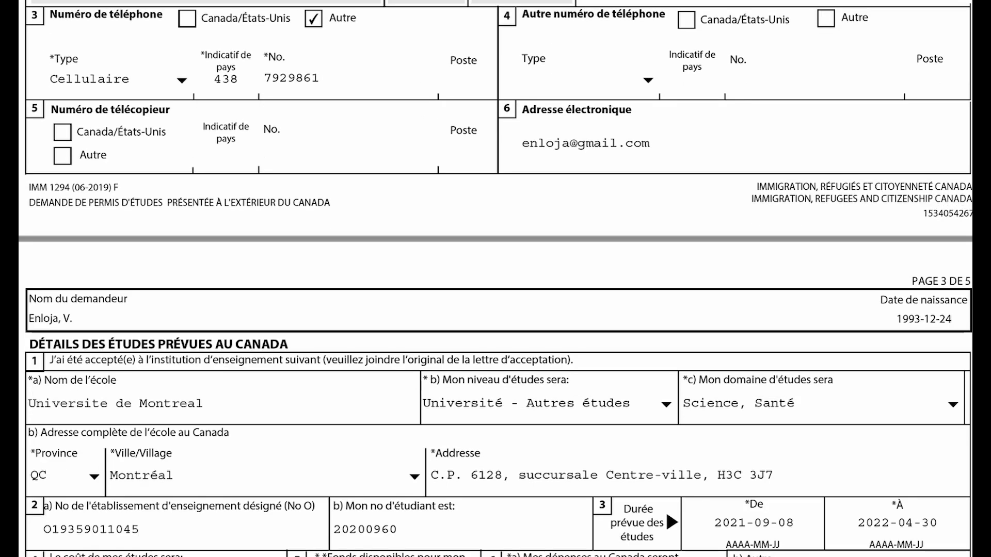
pyautogui.scroll(2, 495, 278)
pyautogui.scroll(-1, 495, 278)
pyautogui.scroll(-3, 496, 279)
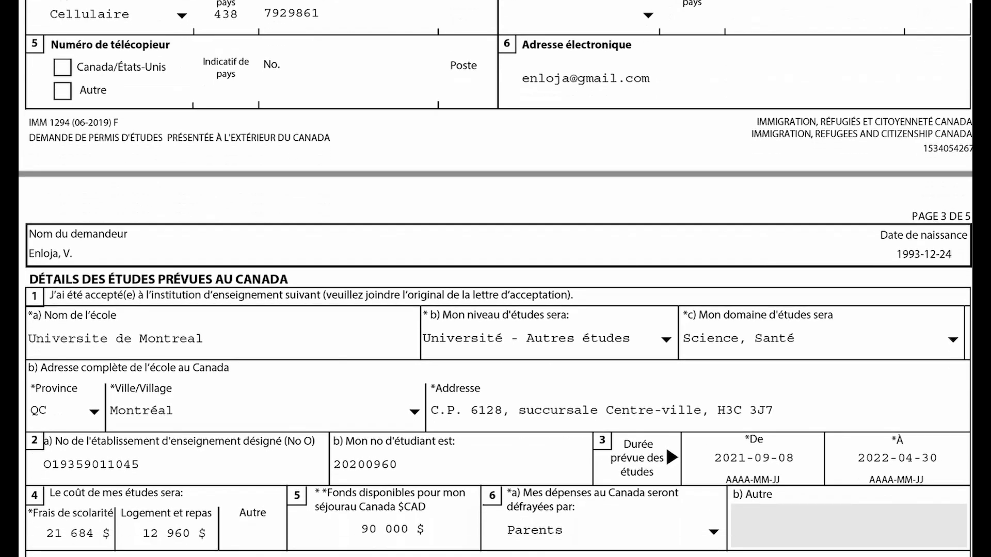
pyautogui.scroll(3, 495, 279)
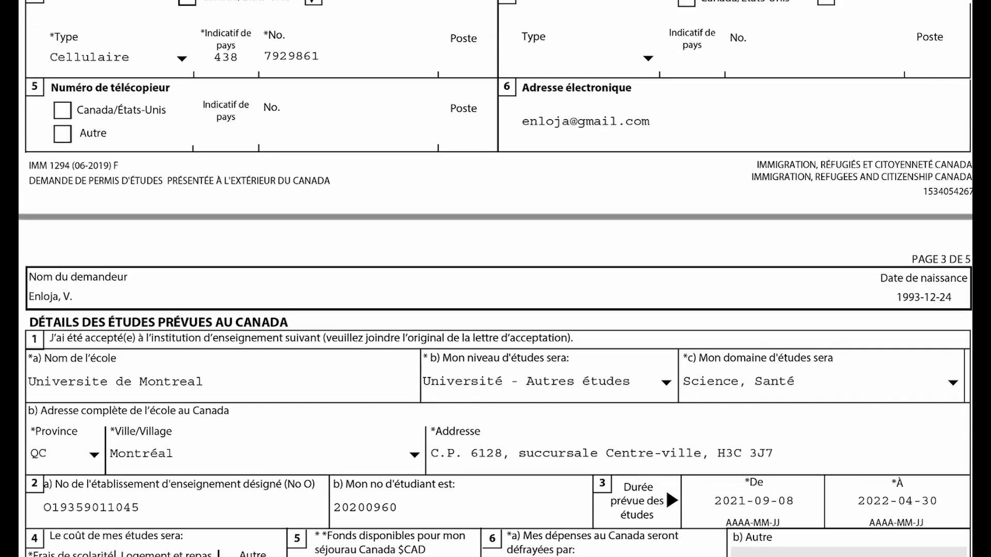
pyautogui.scroll(-6, 495, 278)
pyautogui.scroll(-4, 496, 278)
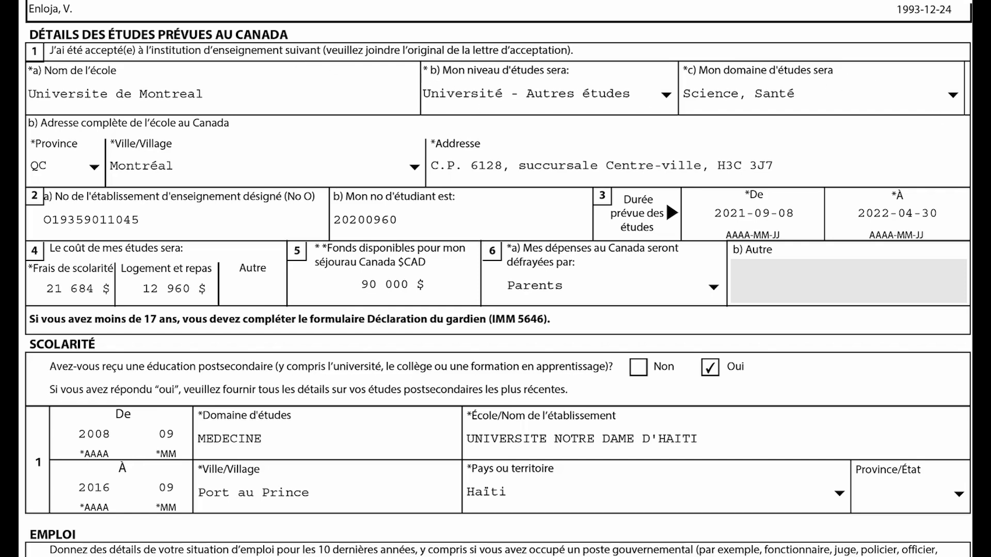
# Browse the available levels of study and highlight the school name in the planned studies section
pyautogui.click(667, 95)
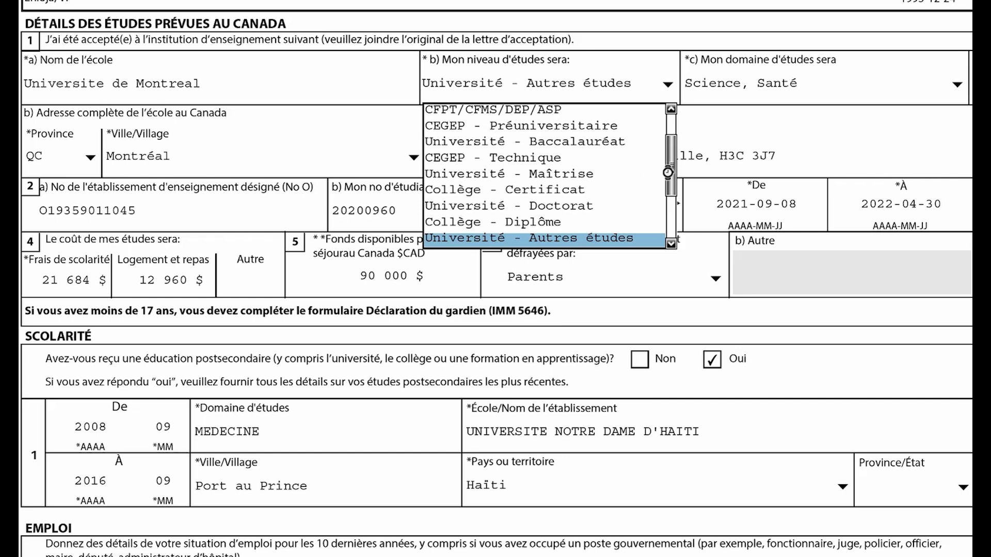
pyautogui.moveTo(671, 171); pyautogui.dragTo(671, 165)
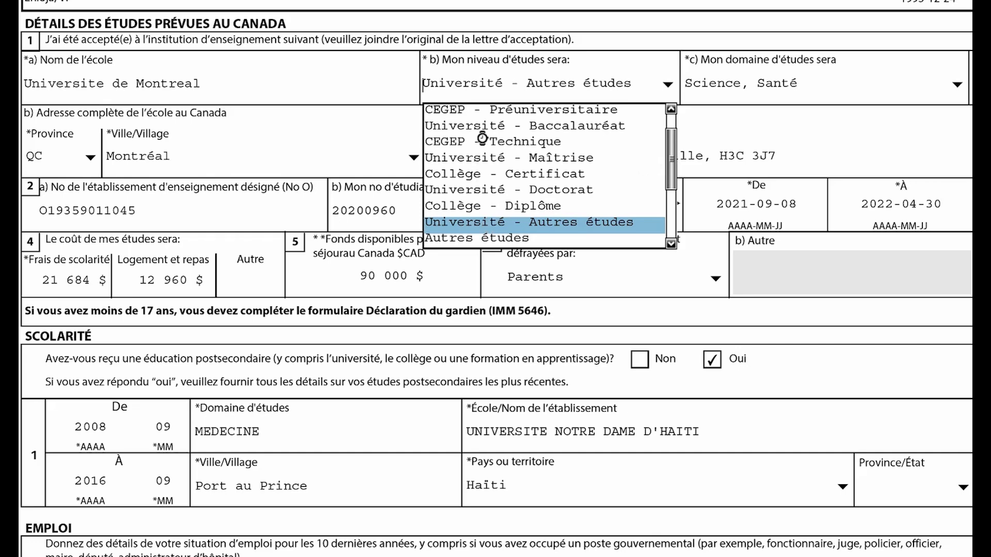
pyautogui.scroll(4, 670, 166)
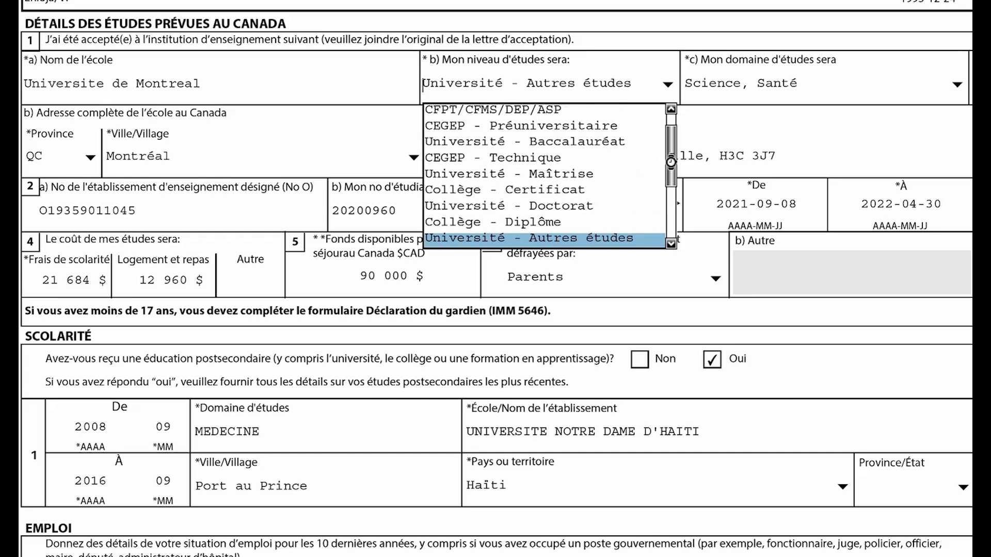
pyautogui.scroll(1, 671, 156)
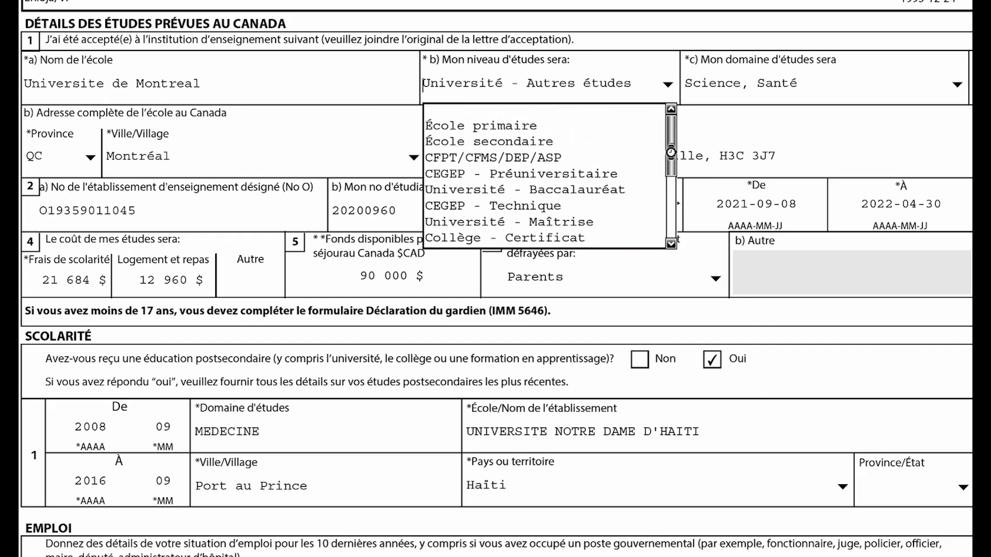
pyautogui.scroll(-1, 671, 153)
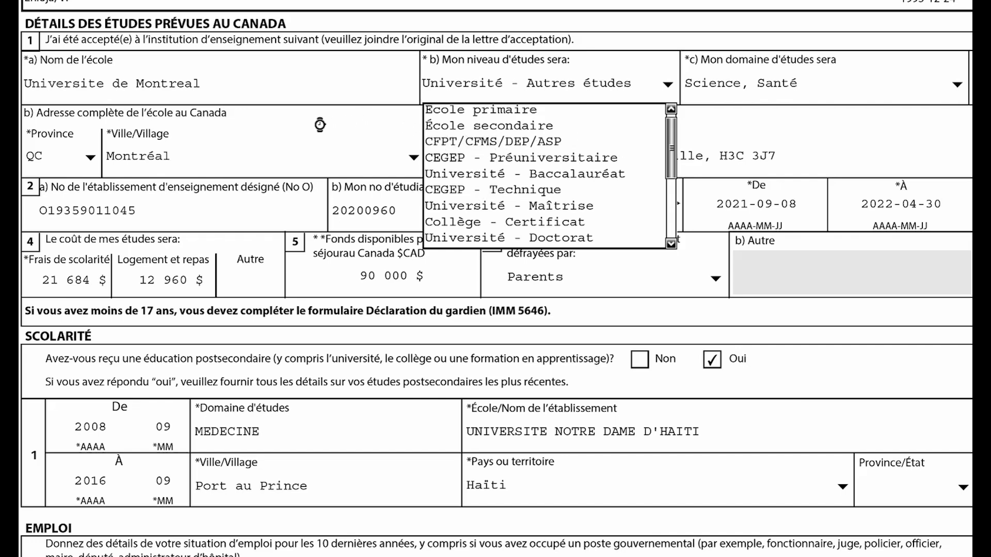
pyautogui.click(333, 123)
pyautogui.click(279, 85)
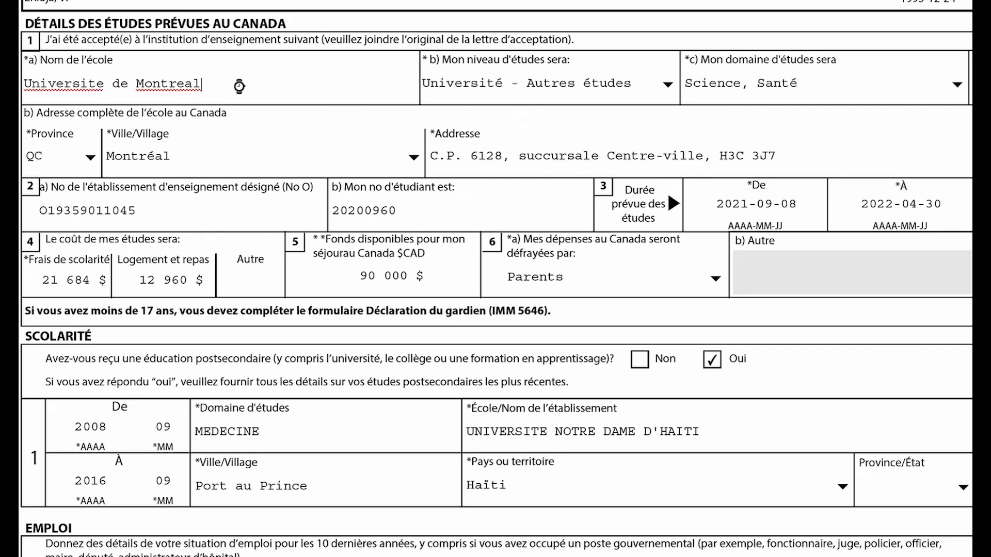
pyautogui.moveTo(262, 85); pyautogui.dragTo(96, 85)
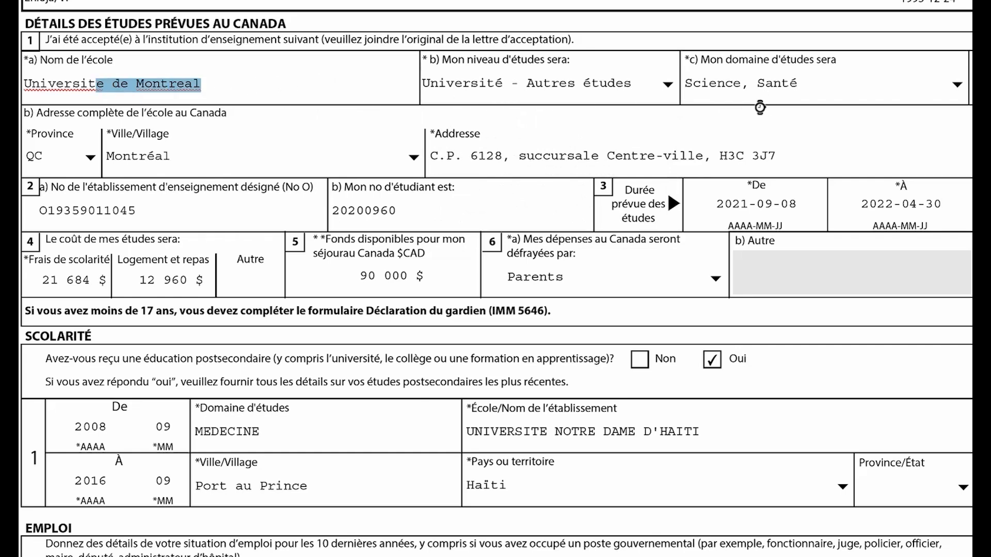
# Set the field of study to Informatique/Tech de l'inform
pyautogui.click(955, 85)
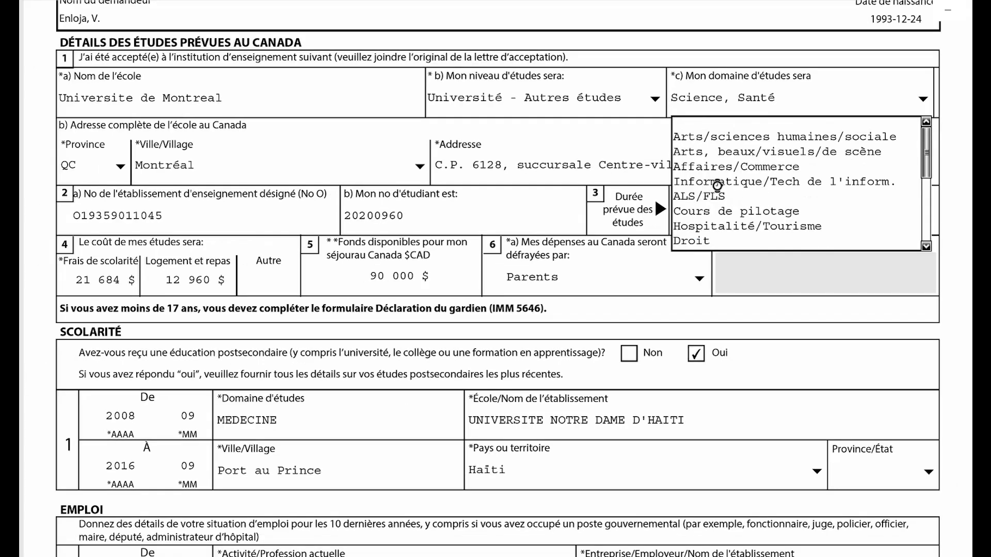
pyautogui.click(826, 184)
# Set the field of study to Science, Santé
pyautogui.click(923, 99)
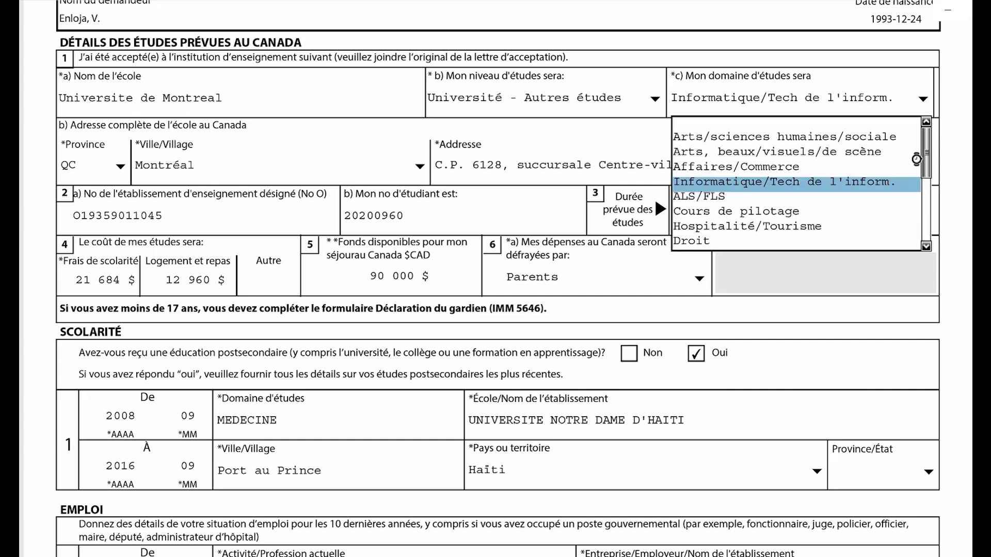
pyautogui.scroll(-2, 929, 167)
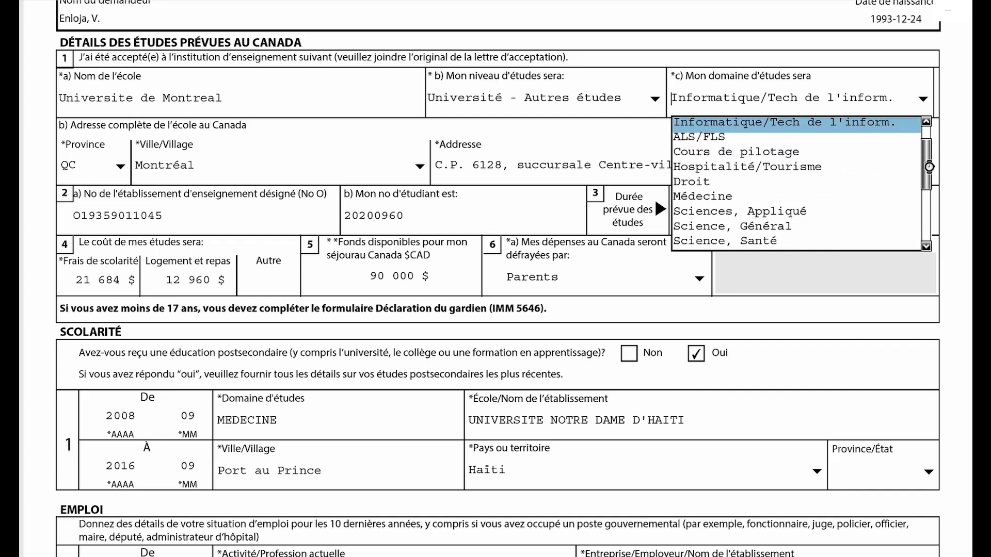
pyautogui.scroll(-1, 928, 168)
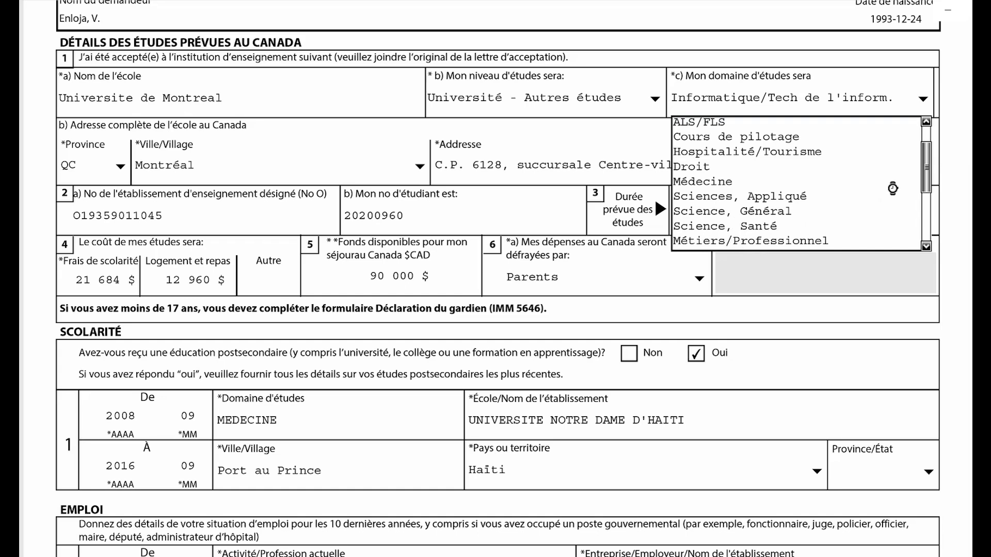
pyautogui.moveTo(924, 169); pyautogui.dragTo(927, 200)
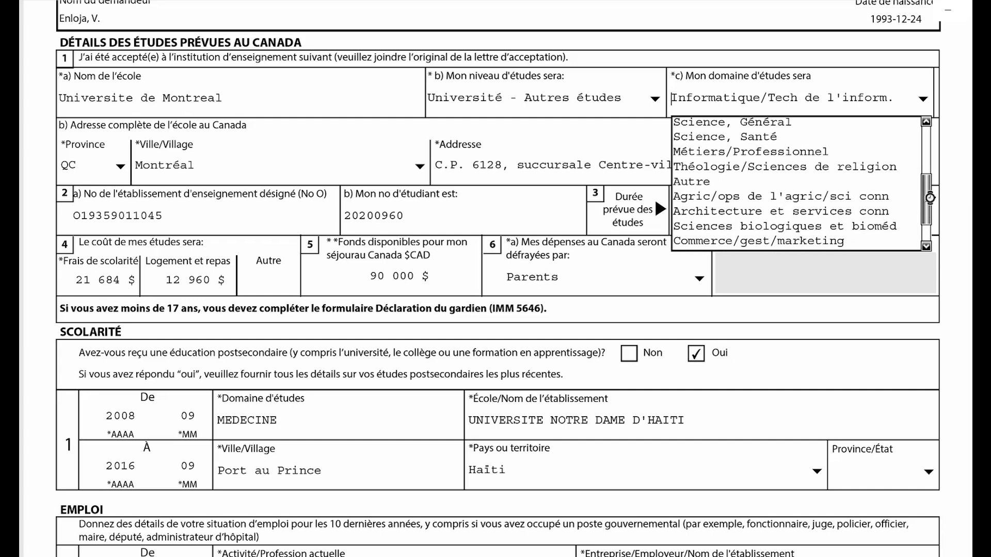
pyautogui.click(722, 137)
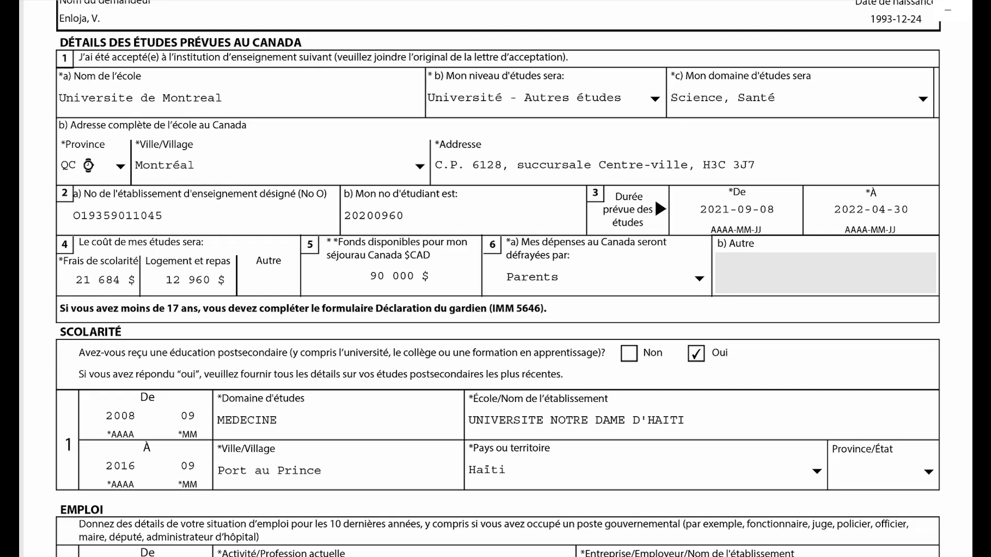
# Look through the province list for the school's address and select QC
pyautogui.click(119, 167)
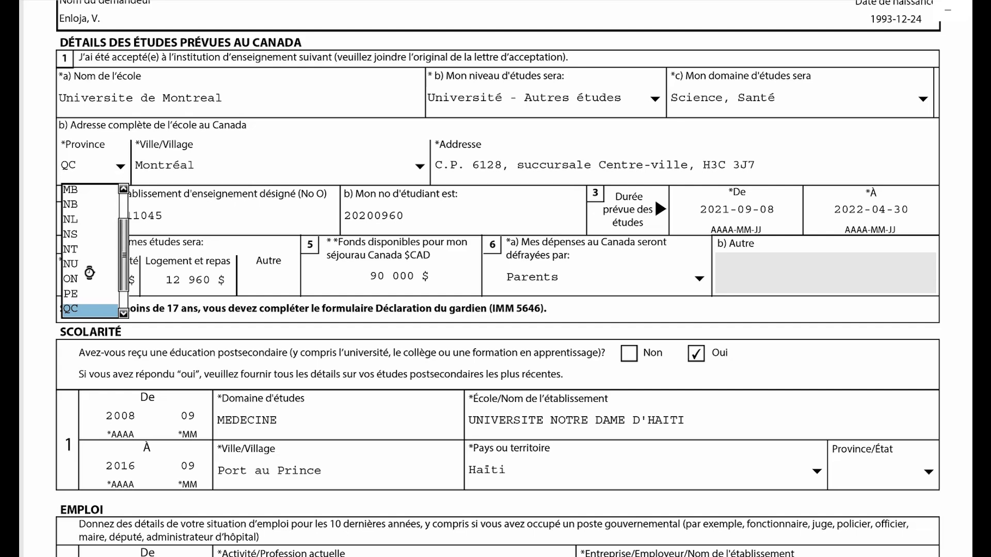
pyautogui.moveTo(118, 274); pyautogui.dragTo(124, 302)
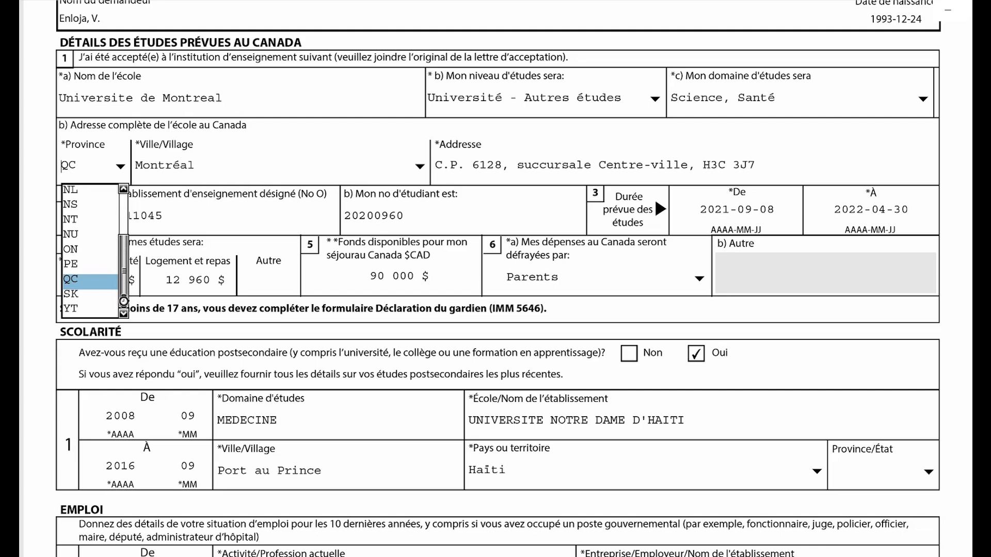
pyautogui.click(75, 283)
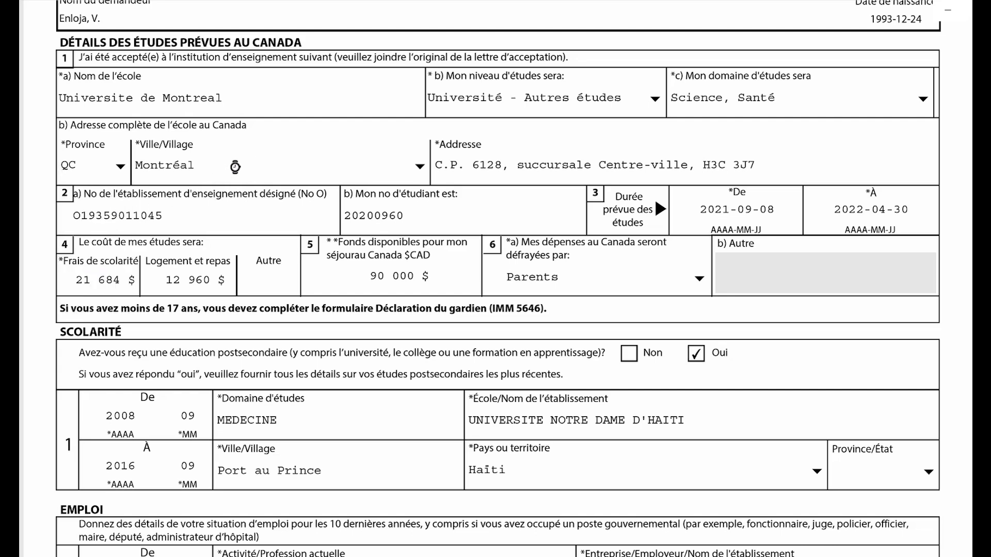
# Highlight the school's address and the designated learning institution number in the planned studies section
pyautogui.moveTo(756, 165); pyautogui.dragTo(432, 165)
pyautogui.click(784, 166)
pyautogui.moveTo(755, 165); pyautogui.dragTo(532, 165)
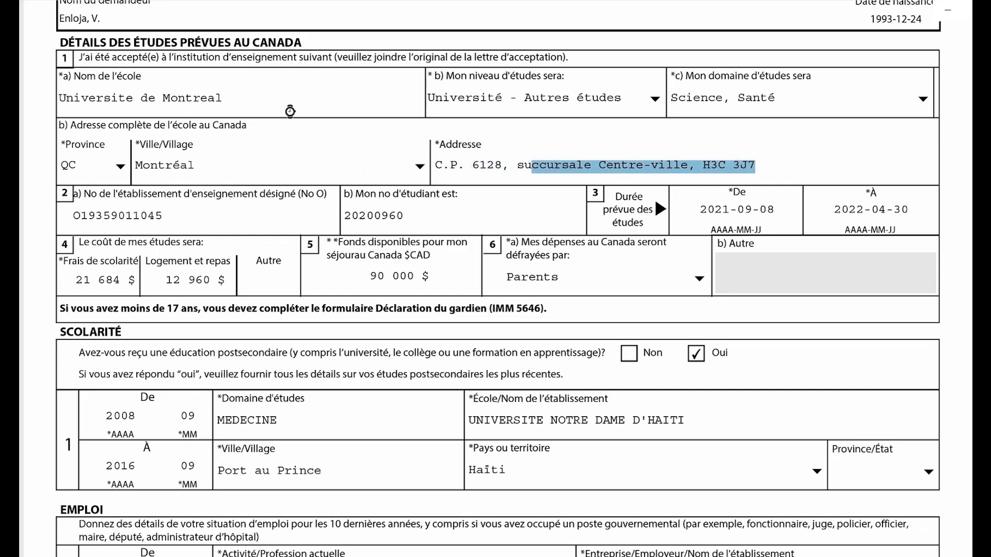
pyautogui.scroll(-4, 919, 239)
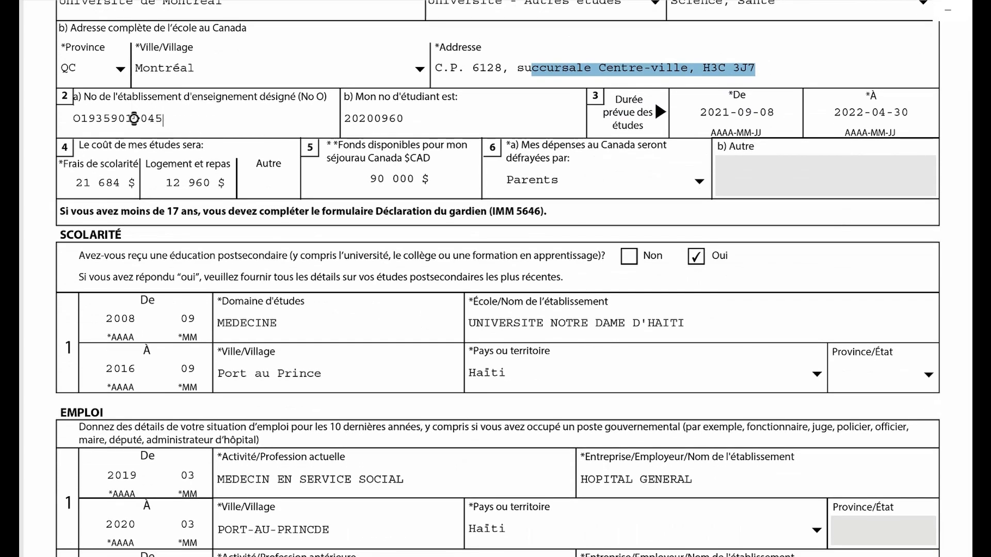
pyautogui.moveTo(201, 123); pyautogui.dragTo(48, 119)
pyautogui.moveTo(174, 123); pyautogui.dragTo(59, 117)
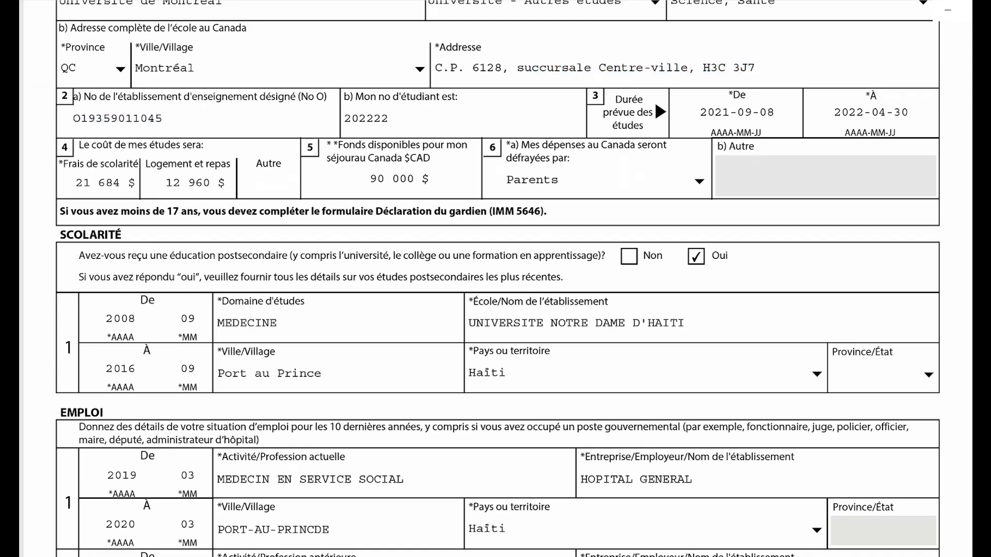
# Clear the student number field in the planned studies section
pyautogui.scroll(-1, 621, 182)
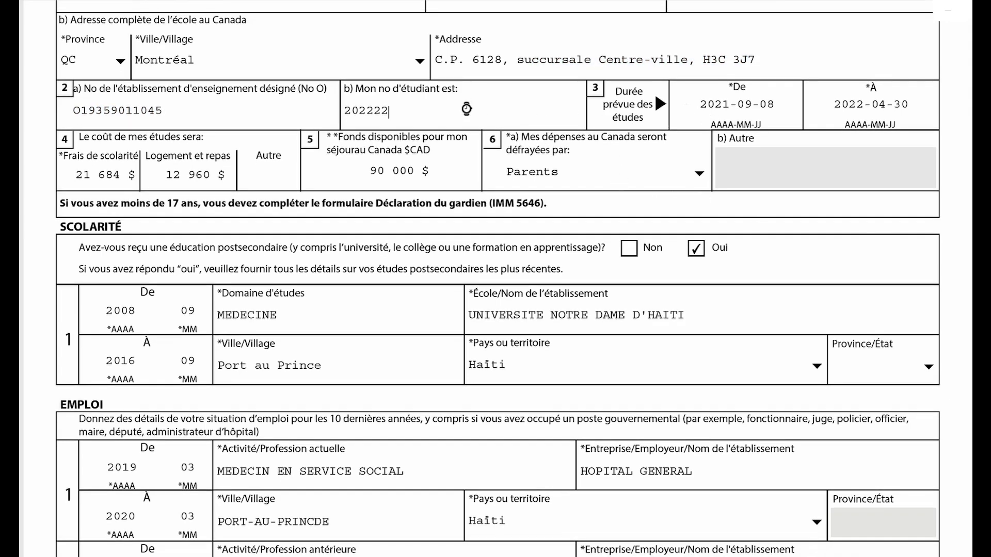
pyautogui.moveTo(423, 112); pyautogui.dragTo(327, 111)
pyautogui.press('BackSpace')
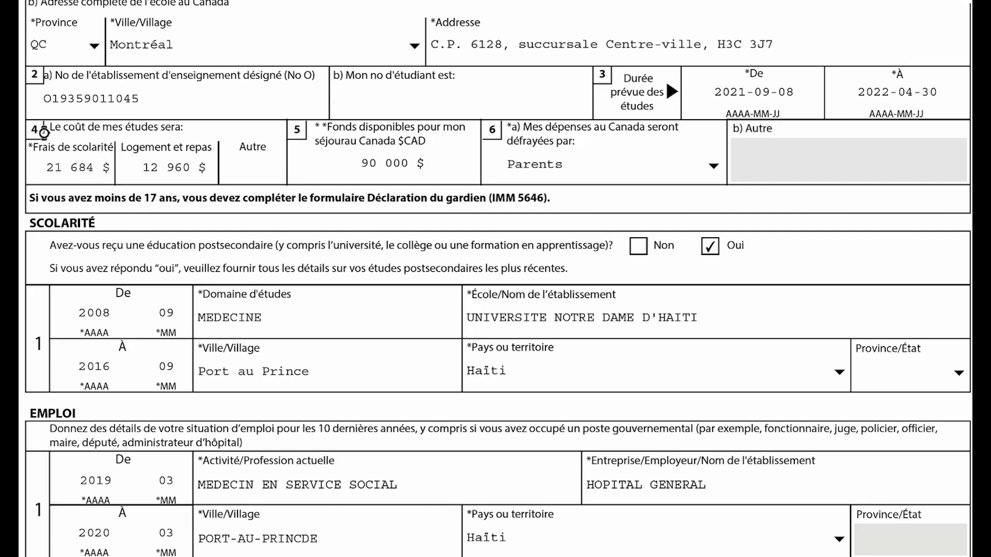
# Highlight the tuition fee and the room and board amounts under the cost of studies
pyautogui.click(45, 164)
pyautogui.moveTo(49, 165); pyautogui.dragTo(92, 170)
pyautogui.click(92, 198)
pyautogui.moveTo(35, 168); pyautogui.dragTo(94, 169)
pyautogui.click(89, 146)
pyautogui.moveTo(48, 164); pyautogui.dragTo(135, 170)
pyautogui.click(188, 169)
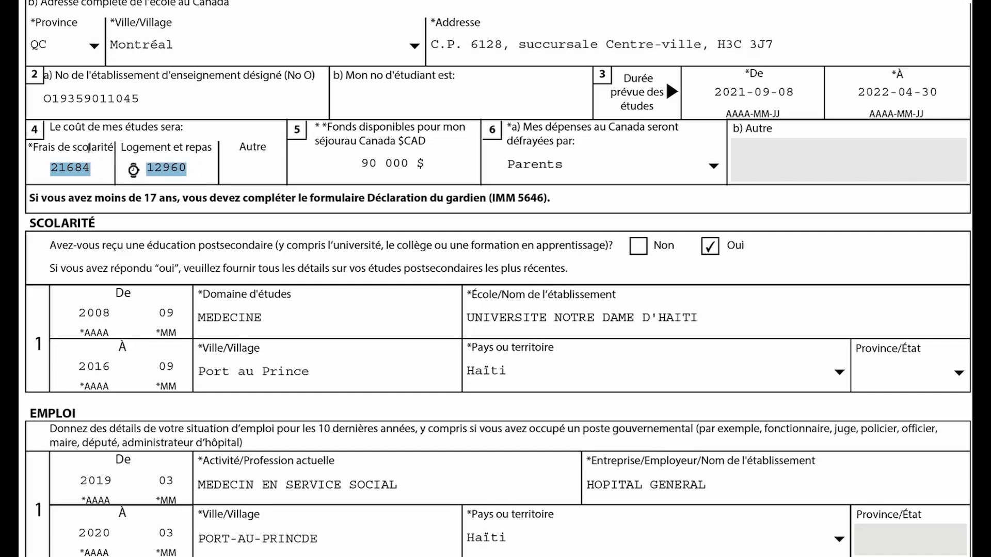
pyautogui.click(162, 169)
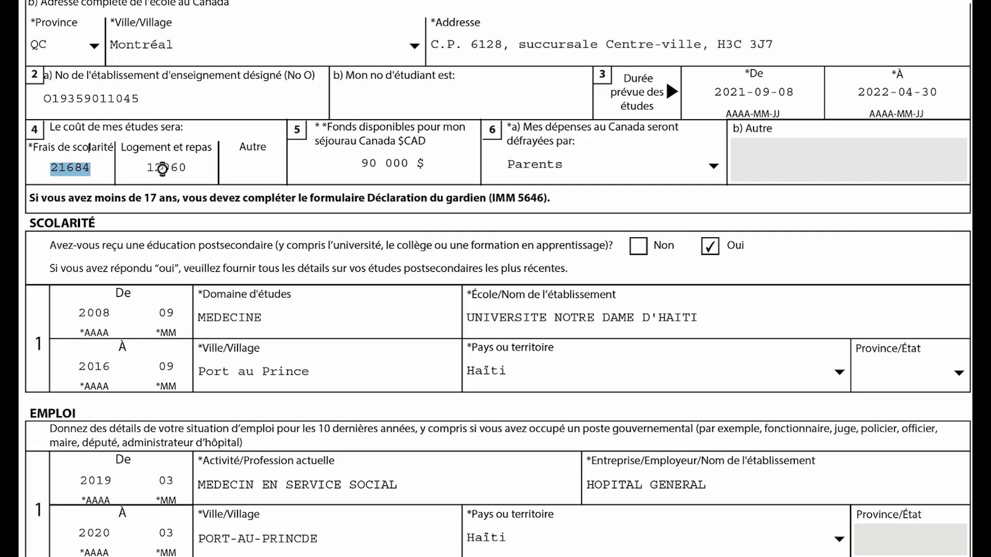
pyautogui.doubleClick(162, 169)
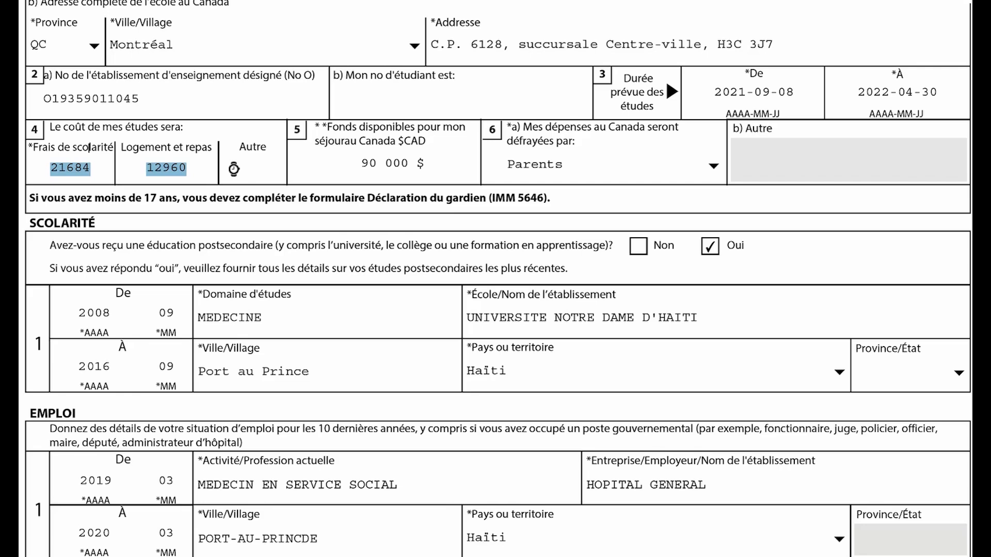
# Compare the funds available for the stay with the tuition and room and board amounts
pyautogui.doubleClick(385, 164)
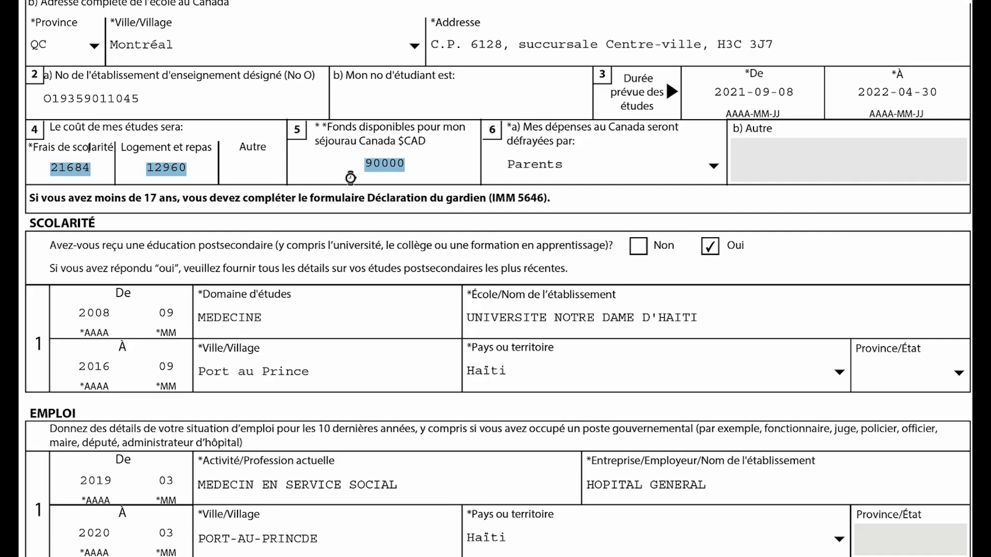
pyautogui.click(338, 167)
pyautogui.moveTo(346, 167); pyautogui.dragTo(418, 166)
pyautogui.moveTo(353, 162); pyautogui.dragTo(427, 163)
pyautogui.click(147, 167)
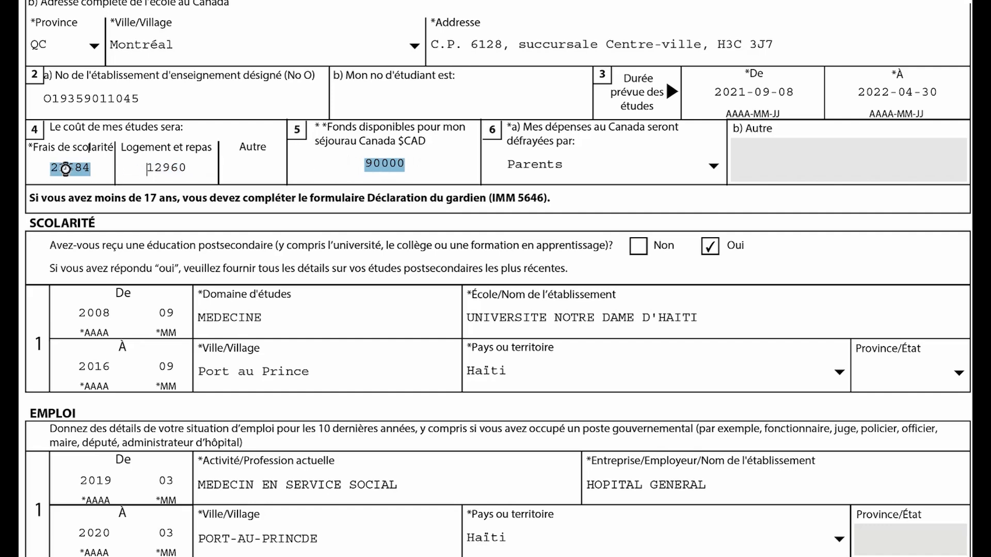
pyautogui.moveTo(195, 165); pyautogui.dragTo(144, 168)
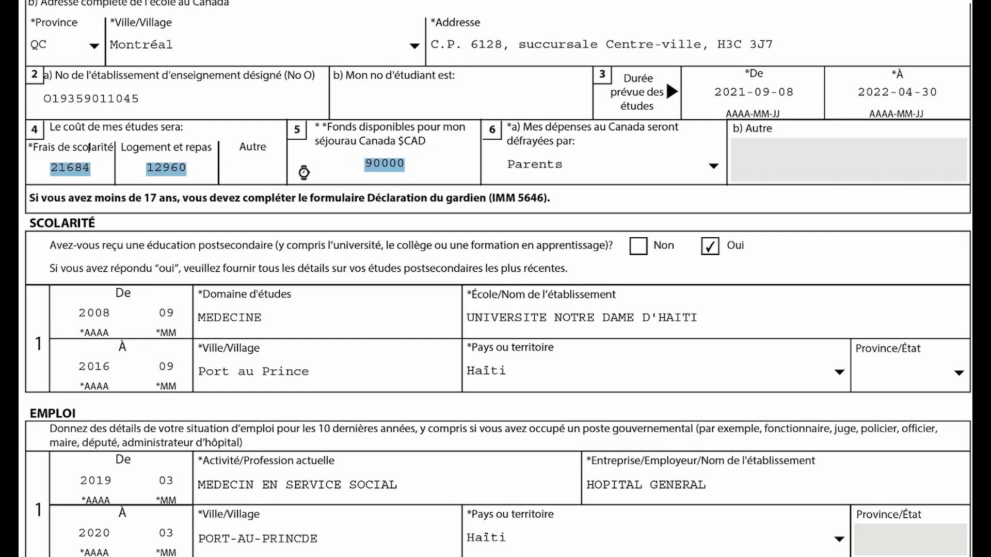
pyautogui.click(416, 167)
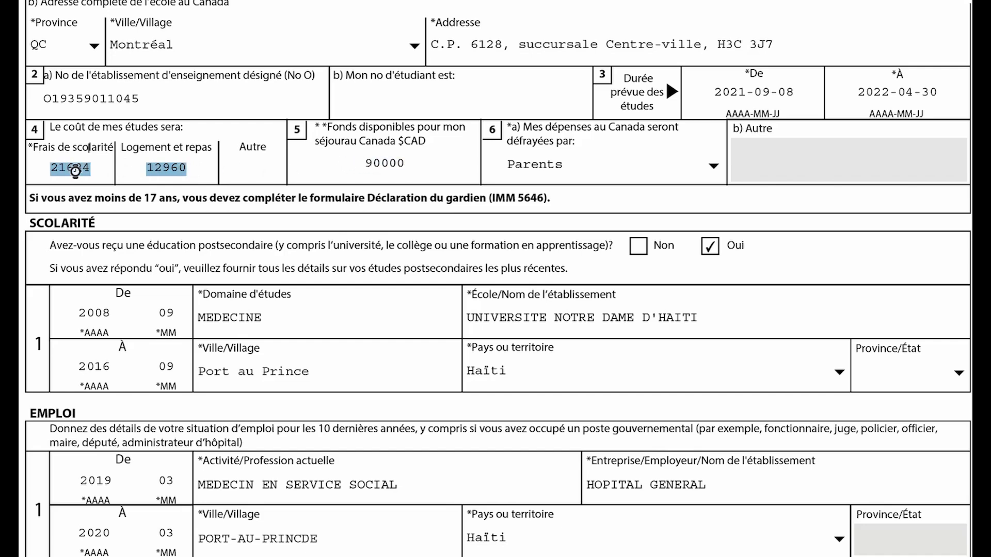
pyautogui.moveTo(202, 166); pyautogui.dragTo(139, 167)
pyautogui.moveTo(341, 166); pyautogui.dragTo(430, 166)
pyautogui.click(97, 174)
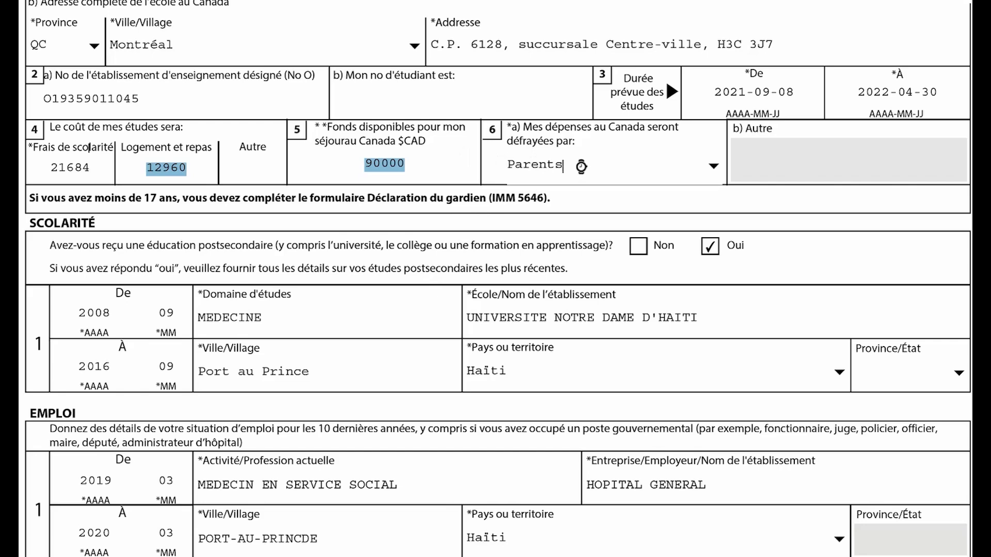
# Try Moi-même and Autre as the payer of the expenses in Canada and restore the choice to Parents
pyautogui.click(712, 163)
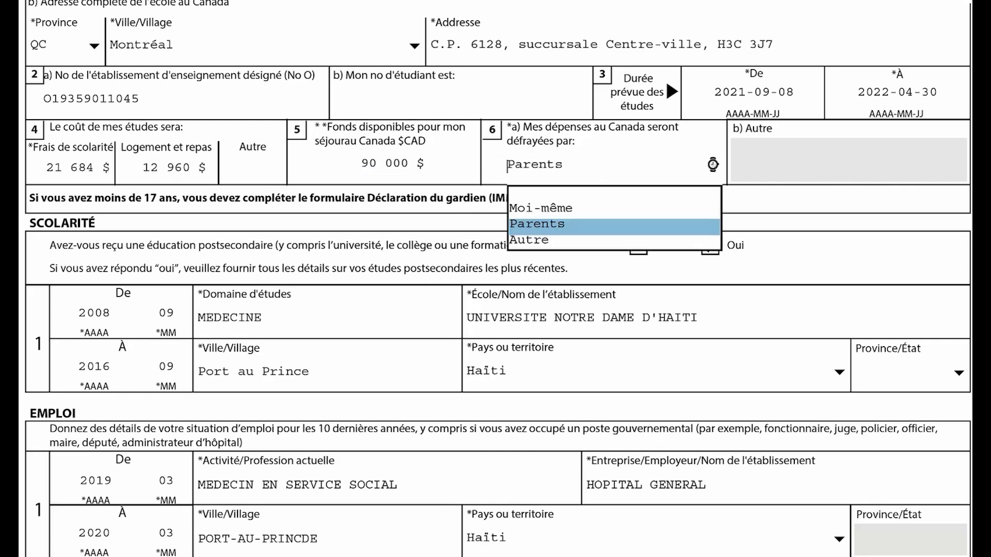
pyautogui.click(564, 209)
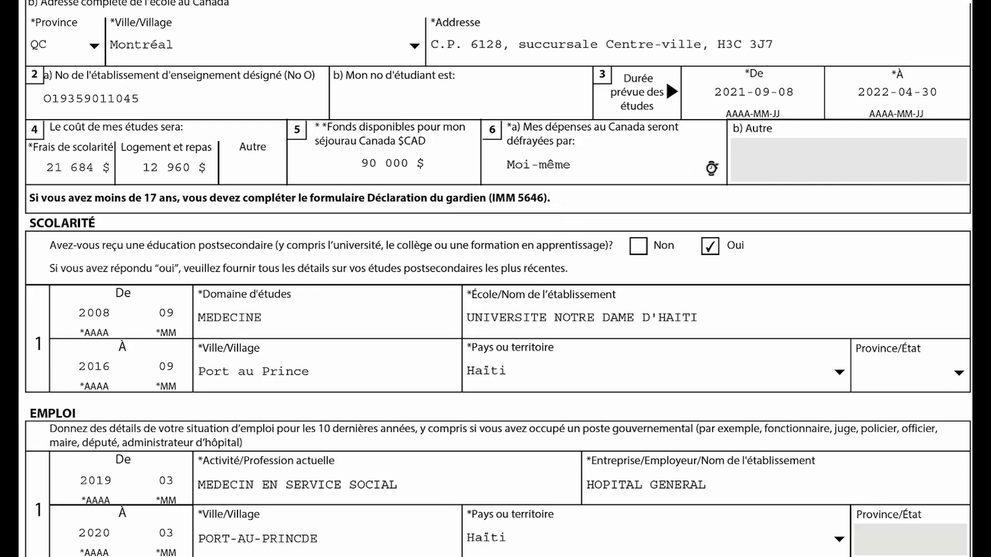
pyautogui.click(712, 166)
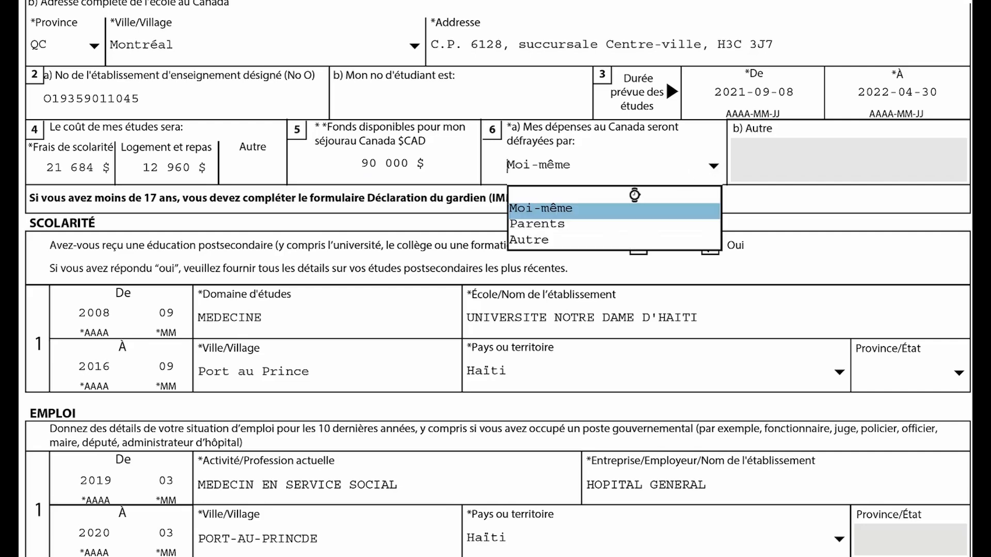
pyautogui.click(521, 240)
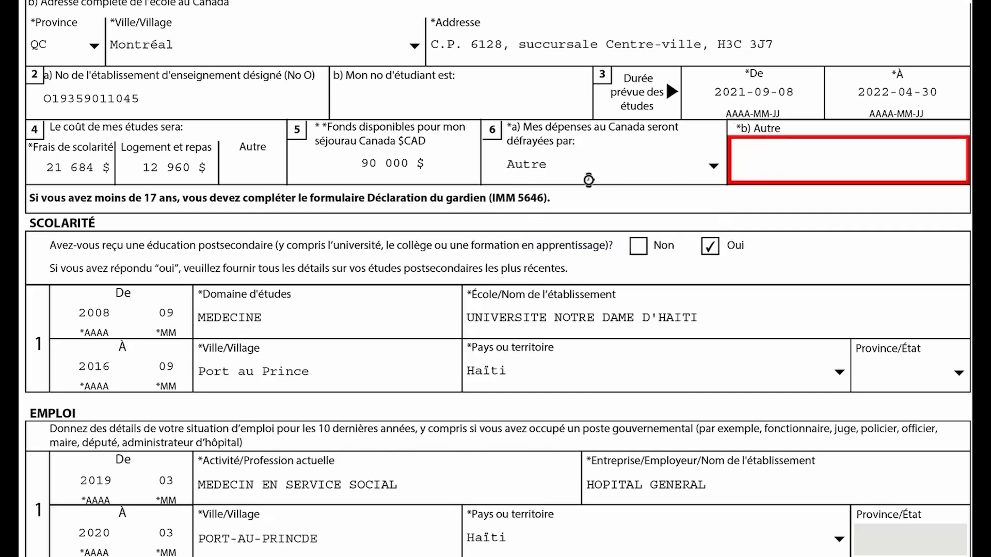
pyautogui.click(781, 159)
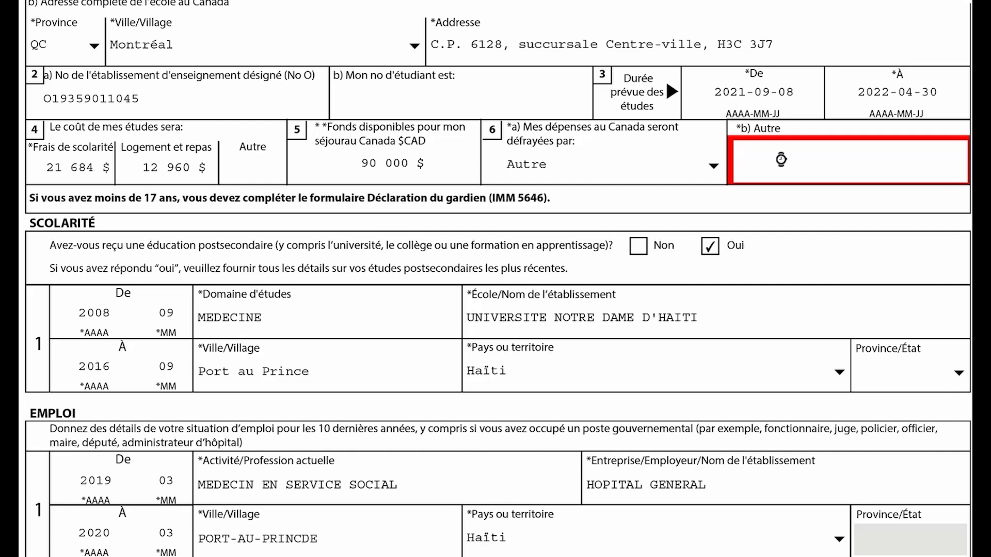
pyautogui.click(709, 166)
pyautogui.click(542, 221)
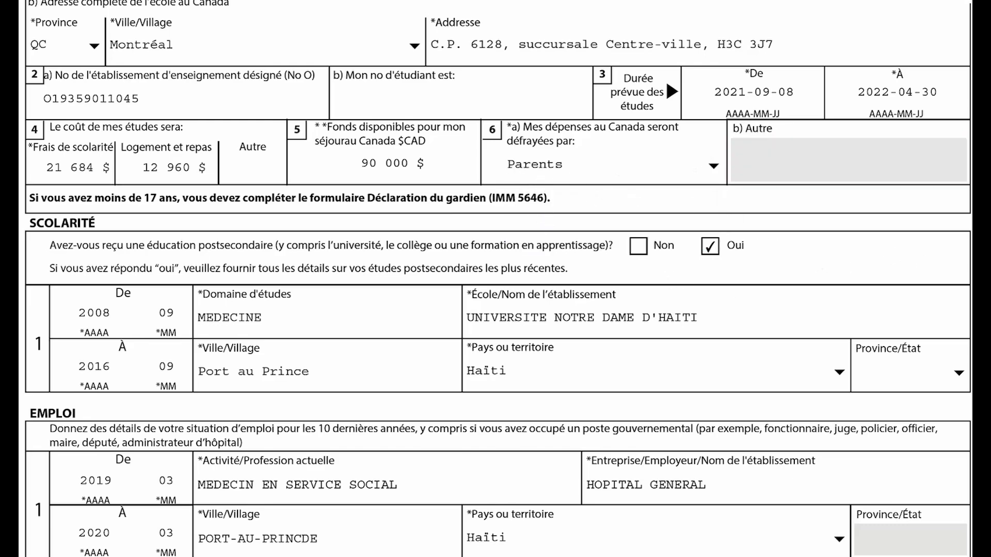
# Review the postsecondary education entry, highlighting its dates, field of study, institution and city
pyautogui.scroll(-5, 81, 66)
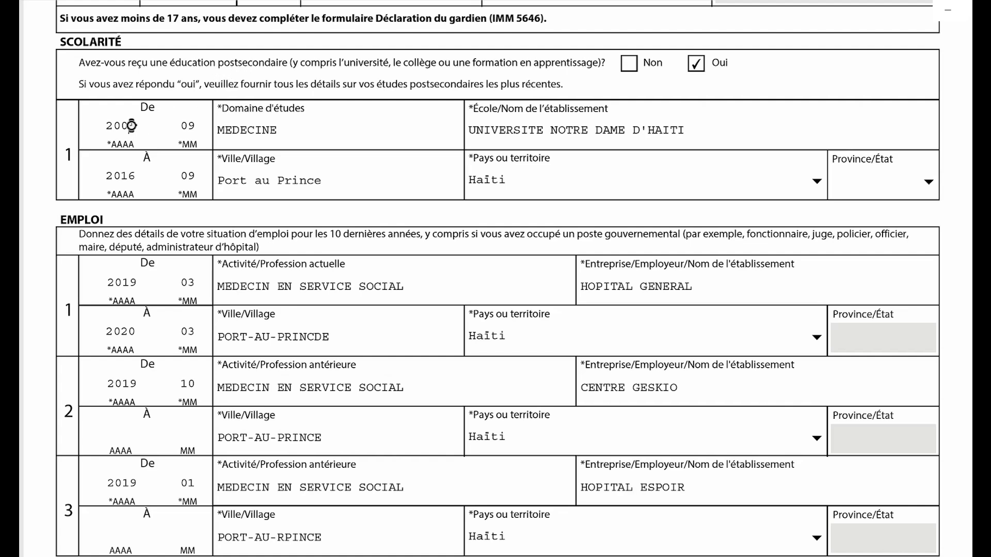
pyautogui.doubleClick(111, 126)
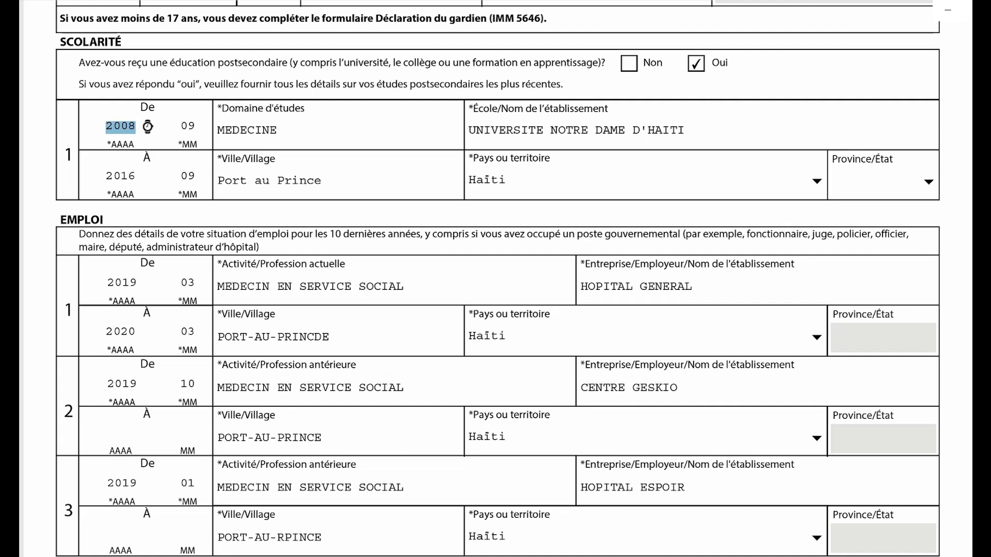
pyautogui.doubleClick(242, 130)
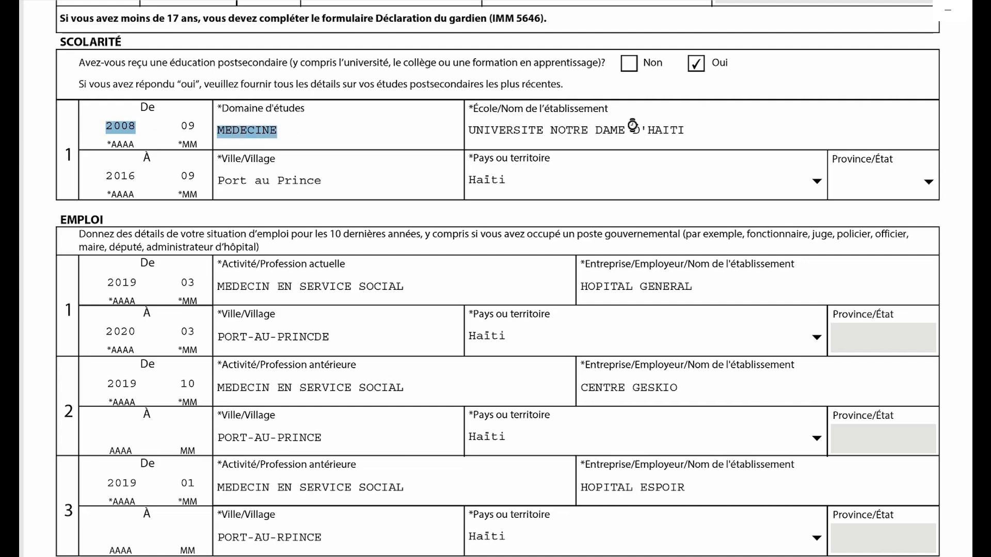
pyautogui.moveTo(694, 130); pyautogui.dragTo(475, 132)
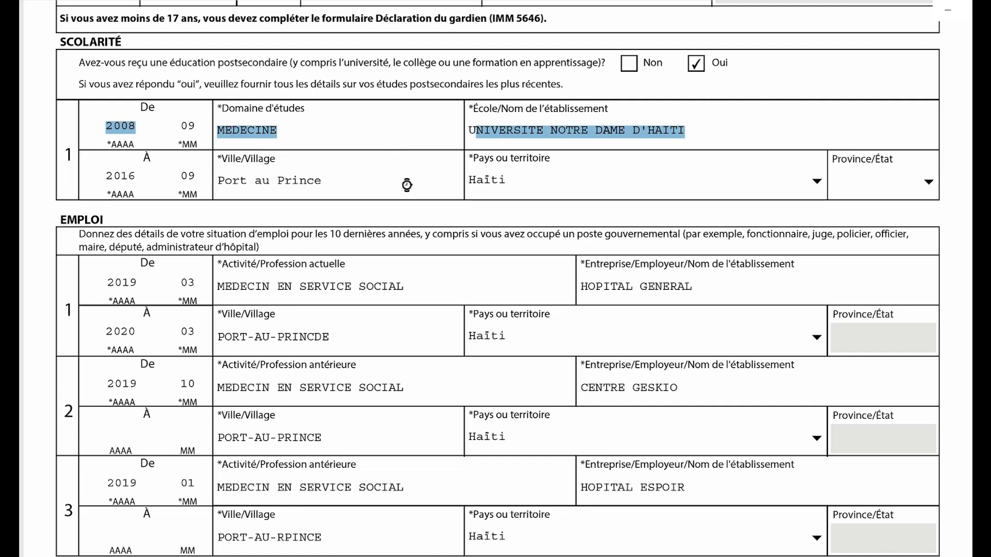
pyautogui.click(129, 177)
pyautogui.click(189, 176)
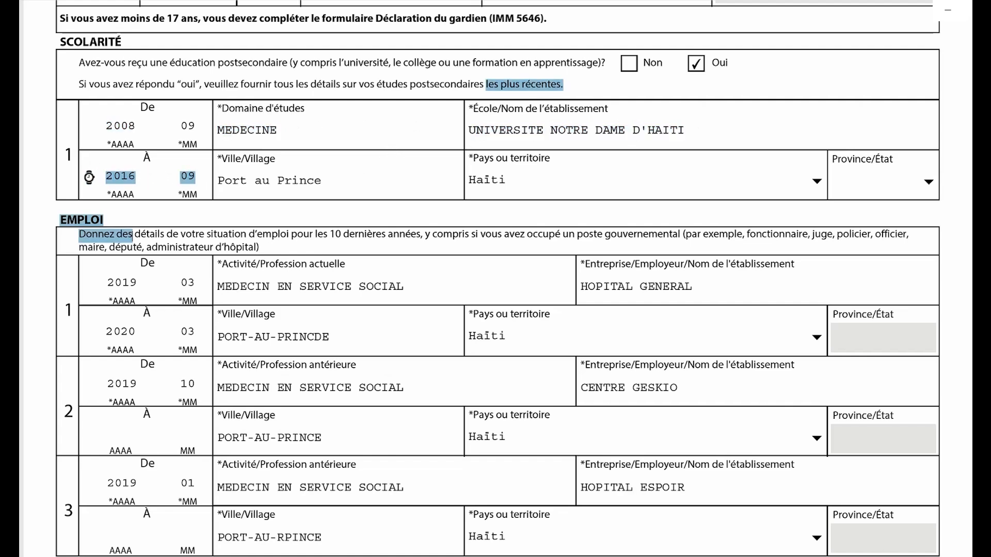
pyautogui.moveTo(353, 181); pyautogui.dragTo(213, 183)
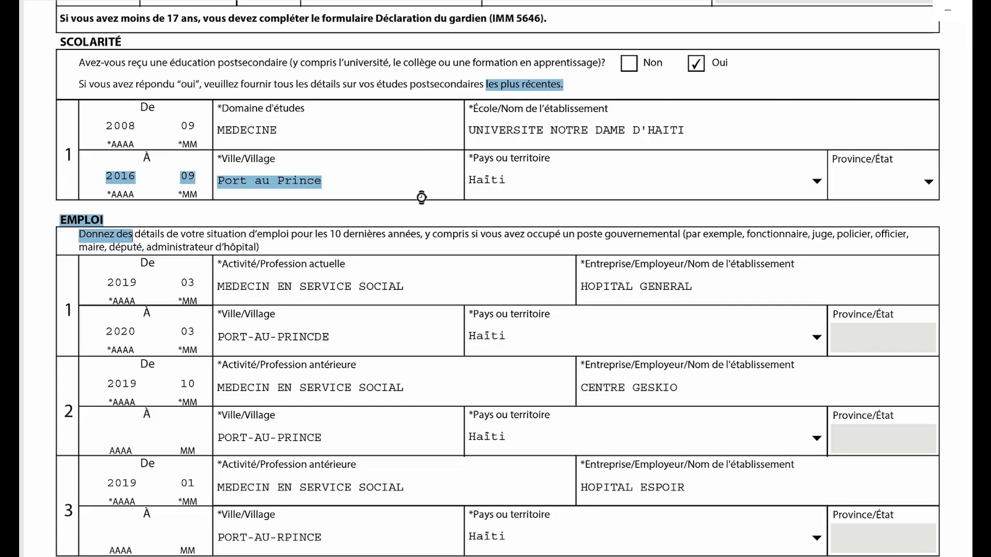
# Examine the three entries in the employment section and highlight the current occupation
pyautogui.scroll(-3, 422, 198)
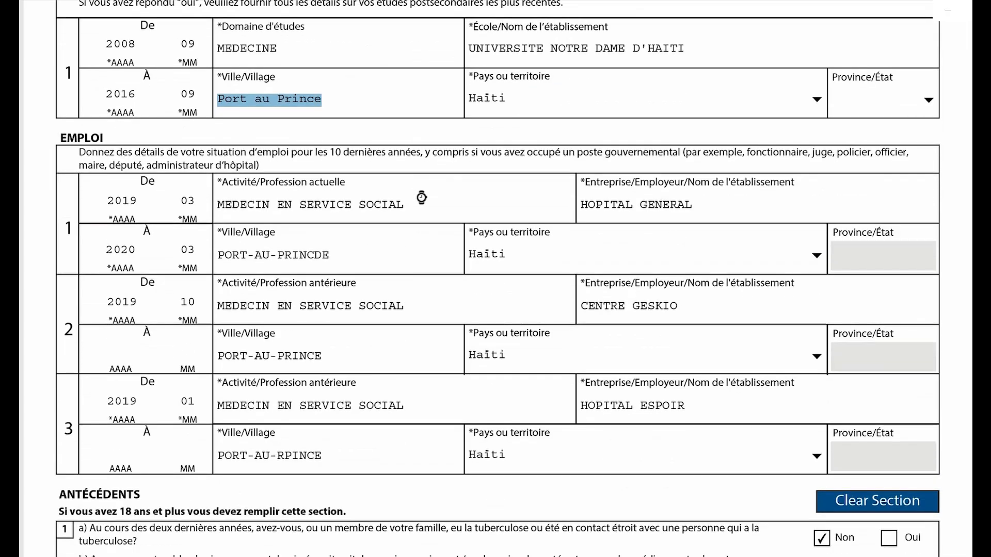
pyautogui.scroll(-1, 421, 197)
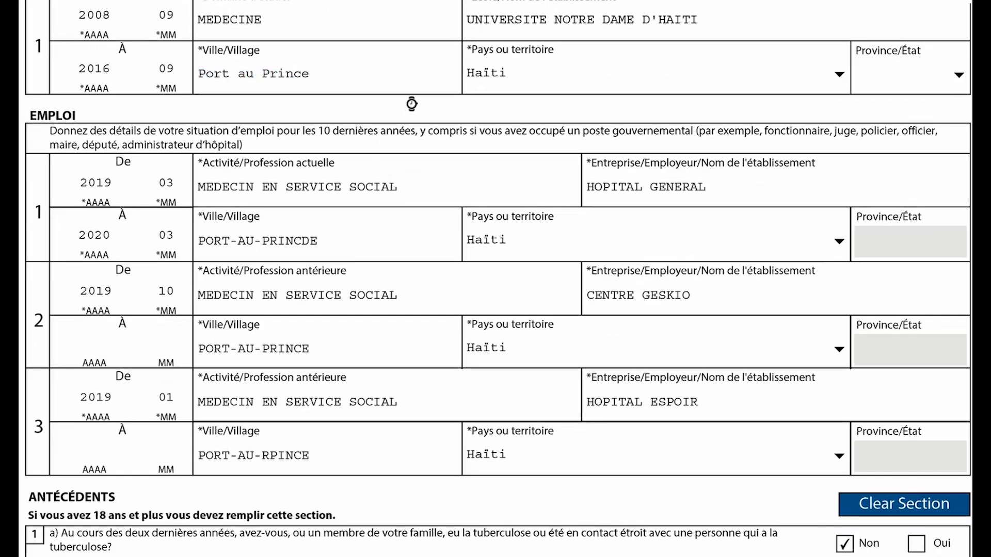
pyautogui.scroll(-2, 412, 104)
pyautogui.scroll(5, 413, 102)
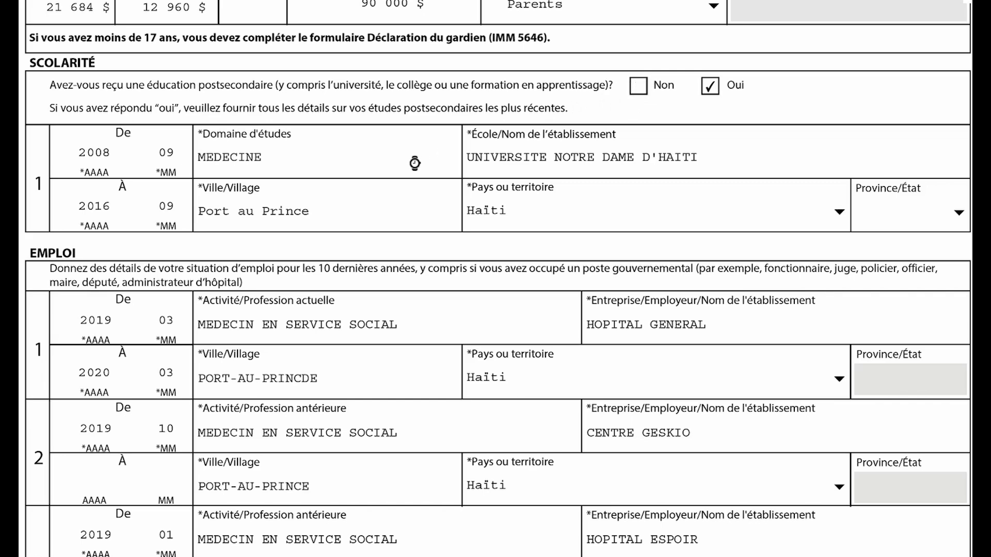
pyautogui.scroll(-2, 362, 222)
pyautogui.scroll(-5, 362, 222)
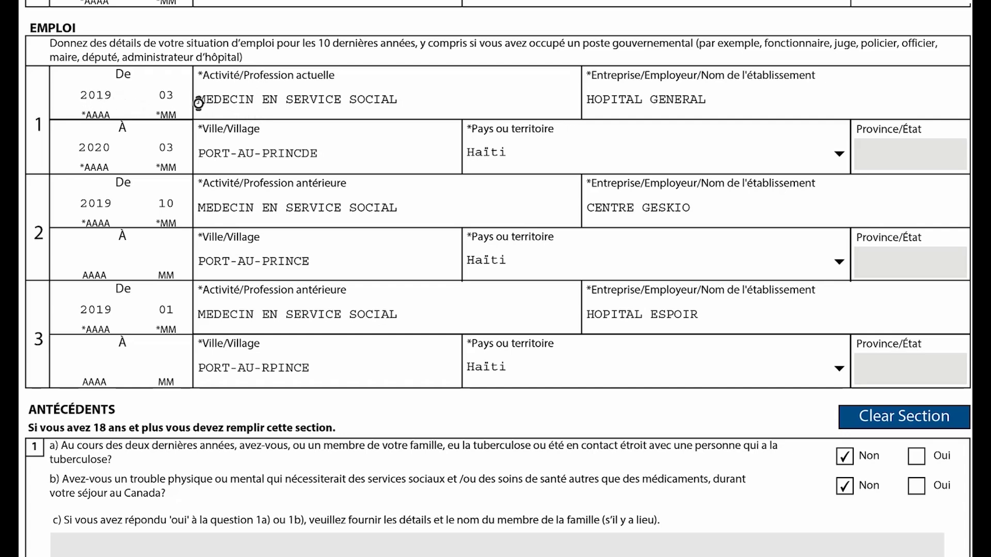
pyautogui.moveTo(400, 99); pyautogui.dragTo(175, 102)
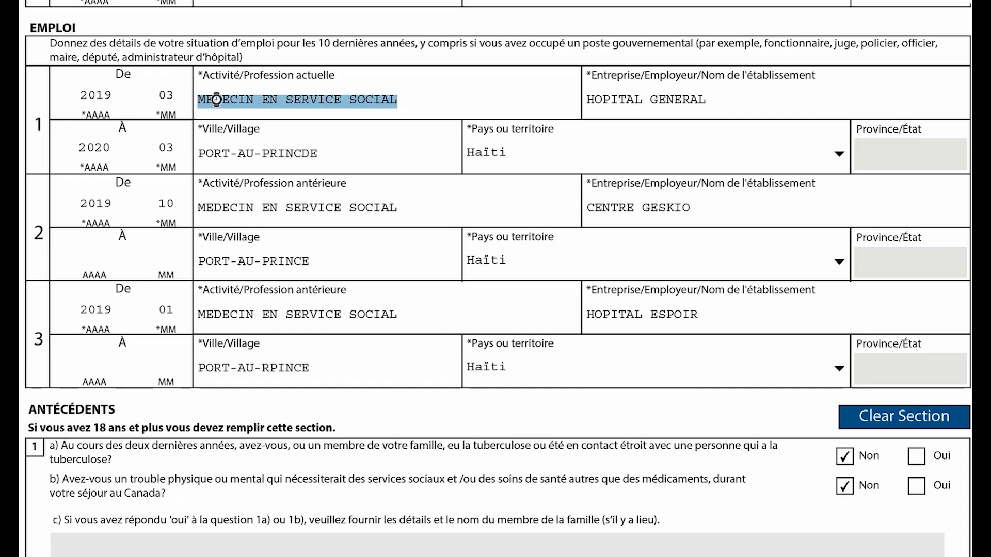
pyautogui.moveTo(443, 104); pyautogui.dragTo(204, 98)
pyautogui.scroll(-5, 383, 118)
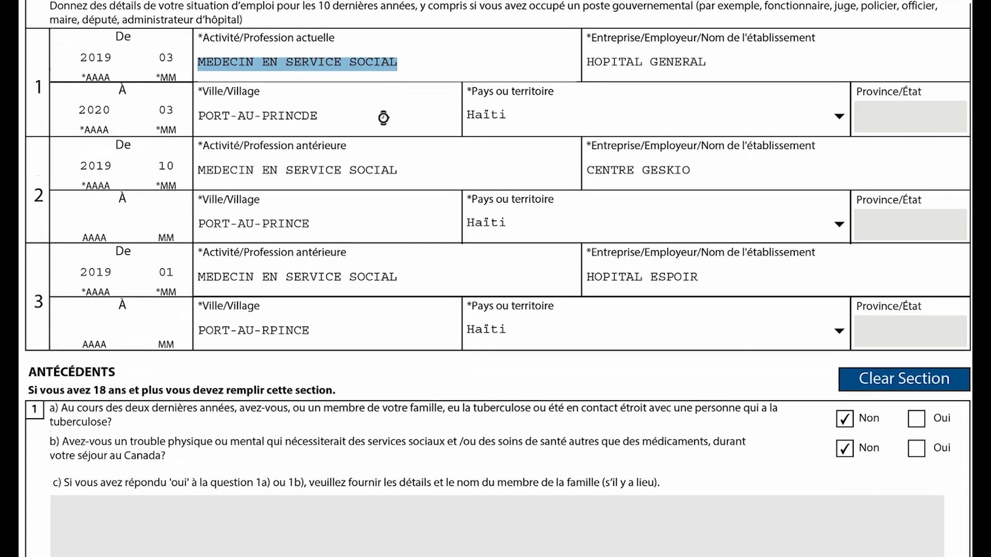
pyautogui.scroll(2, 386, 117)
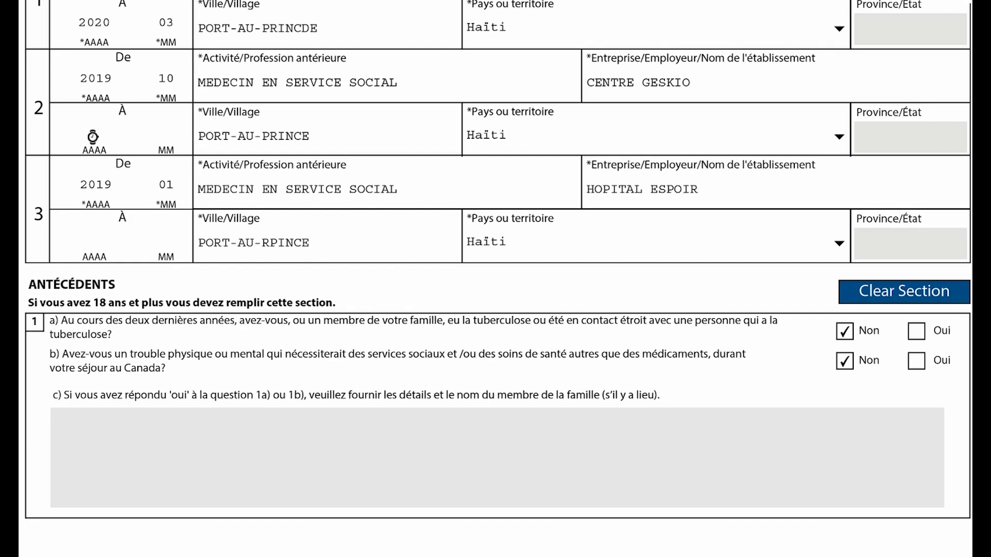
# Review the second and third employment entries, highlighting the previous occupation of the second one
pyautogui.moveTo(410, 90); pyautogui.dragTo(205, 84)
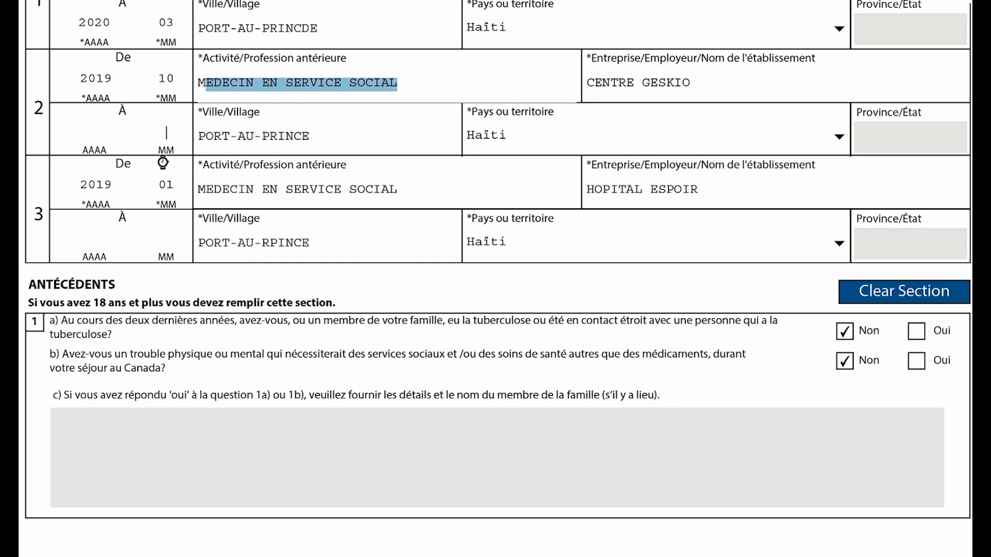
pyautogui.scroll(-3, 142, 173)
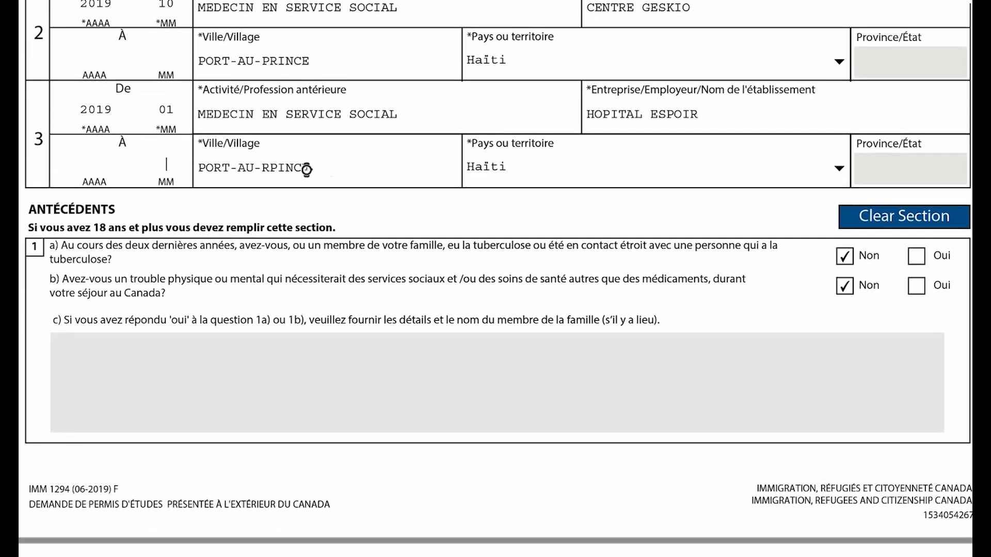
pyautogui.scroll(-3, 336, 168)
# Examine background question 1 on tuberculosis and health conditions and its Non answers
pyautogui.scroll(-1, 339, 168)
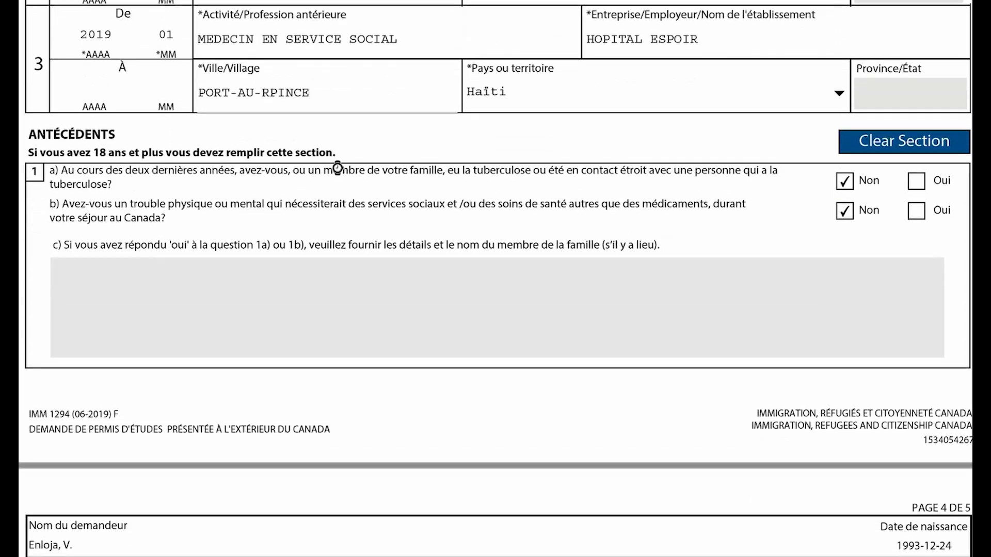
pyautogui.scroll(-5, 167, 227)
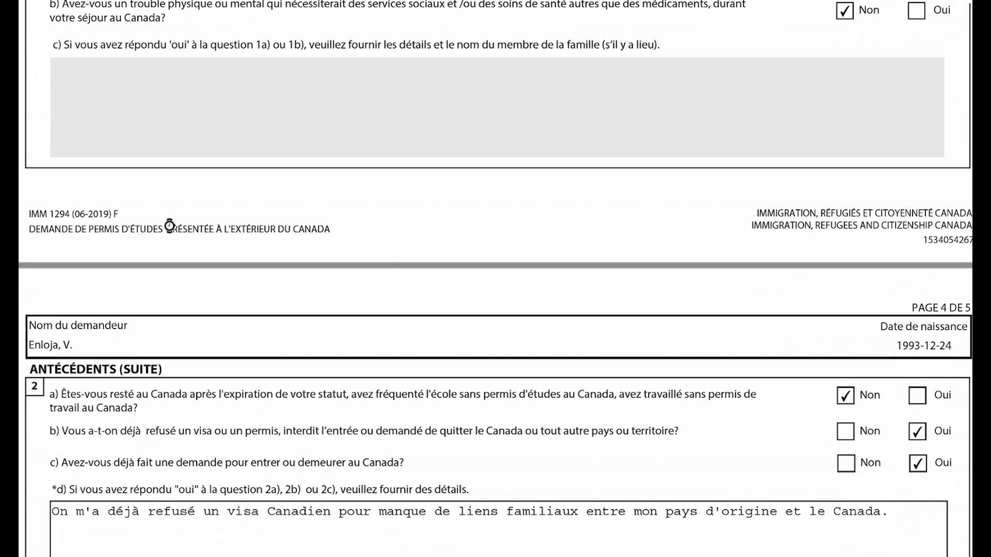
pyautogui.scroll(3, 169, 226)
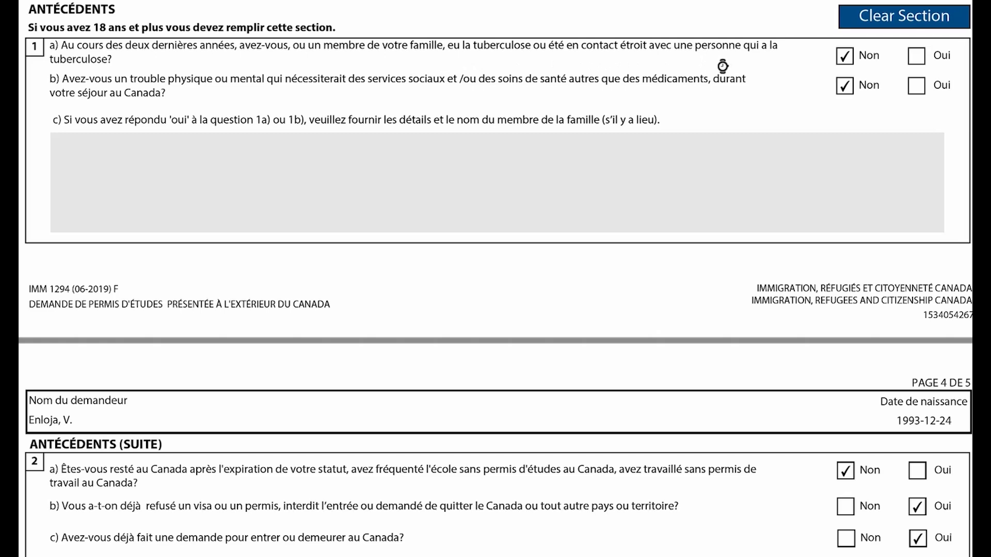
pyautogui.click(848, 58)
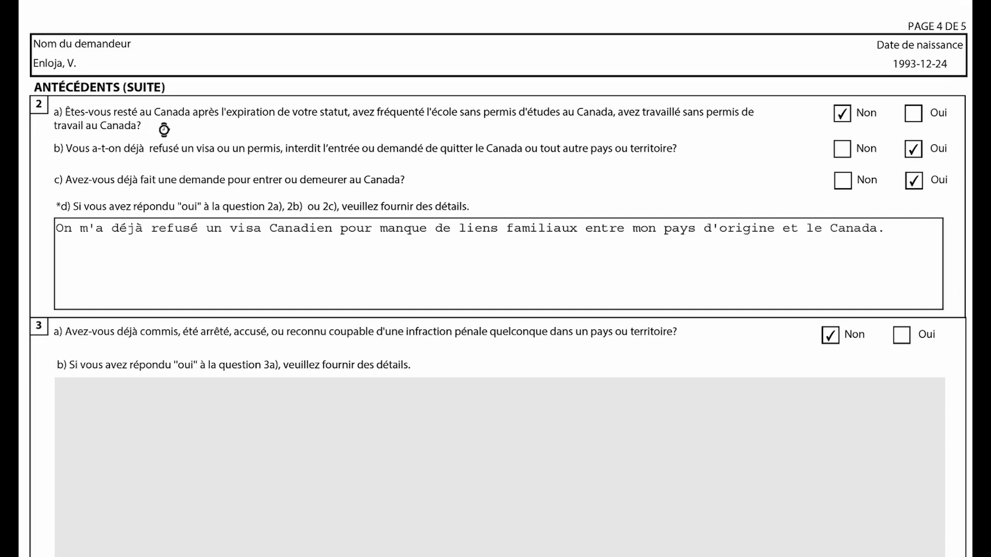
# Review background question 2a on overstaying, studying or working in Canada without a permit, highlighting its text
pyautogui.moveTo(135, 125); pyautogui.dragTo(71, 123)
pyautogui.click(149, 126)
pyautogui.click(186, 122)
pyautogui.moveTo(188, 132); pyautogui.dragTo(104, 126)
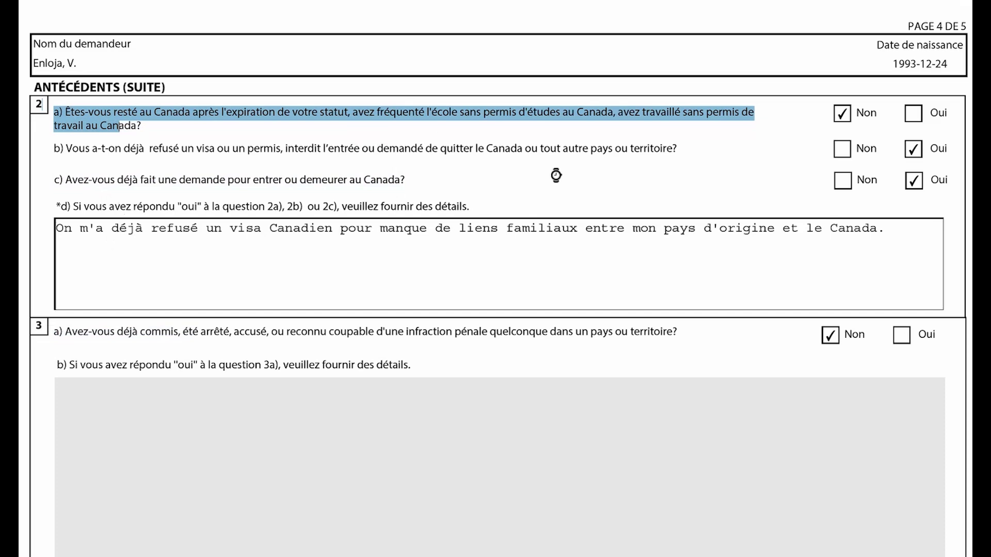
pyautogui.click(329, 114)
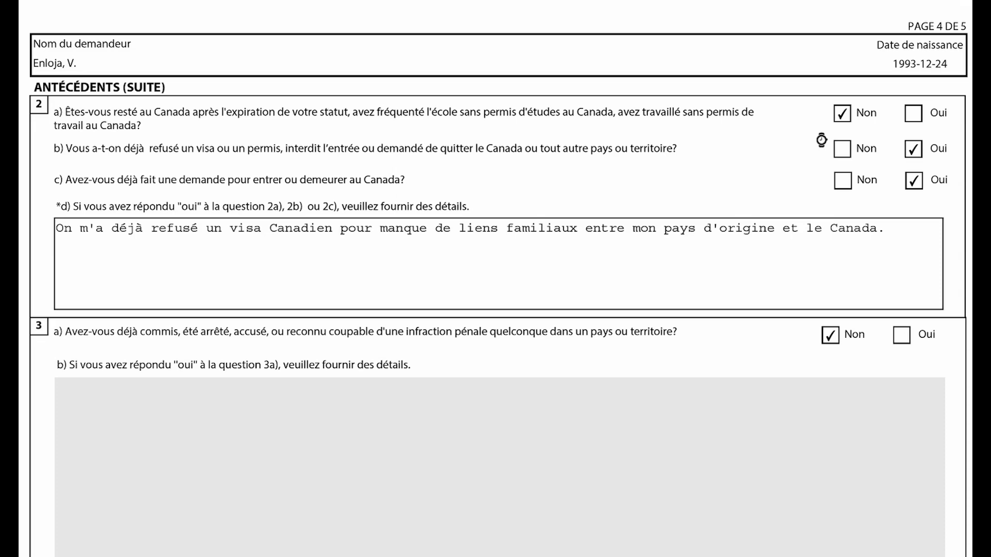
# Review background question 2b on refused visas or permits, highlighting the parts about Canada and other countries or territories
pyautogui.moveTo(486, 149); pyautogui.dragTo(521, 151)
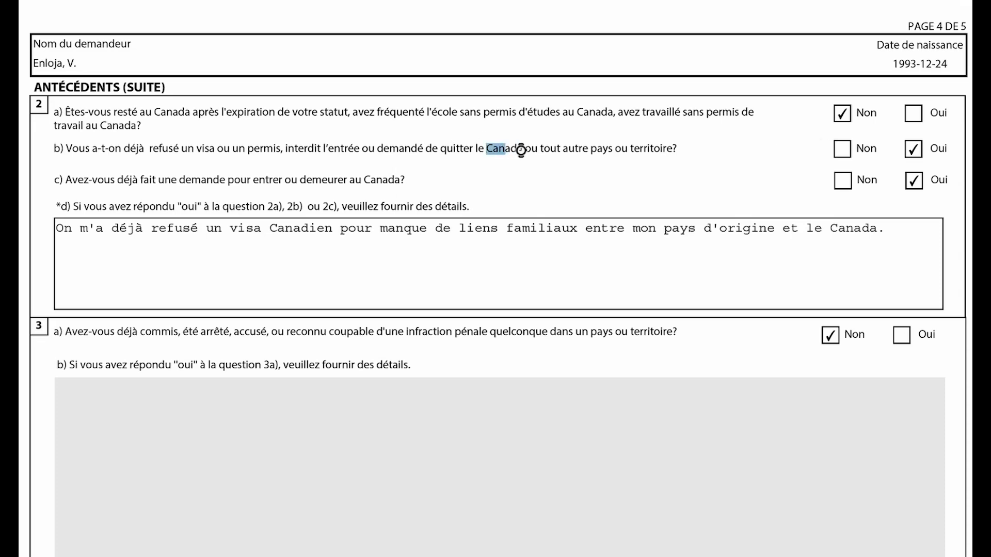
pyautogui.doubleClick(493, 154)
pyautogui.moveTo(571, 153)
pyautogui.mouseDown()
pyautogui.moveTo(600, 155)
pyautogui.moveTo(583, 155)
pyautogui.mouseUp()
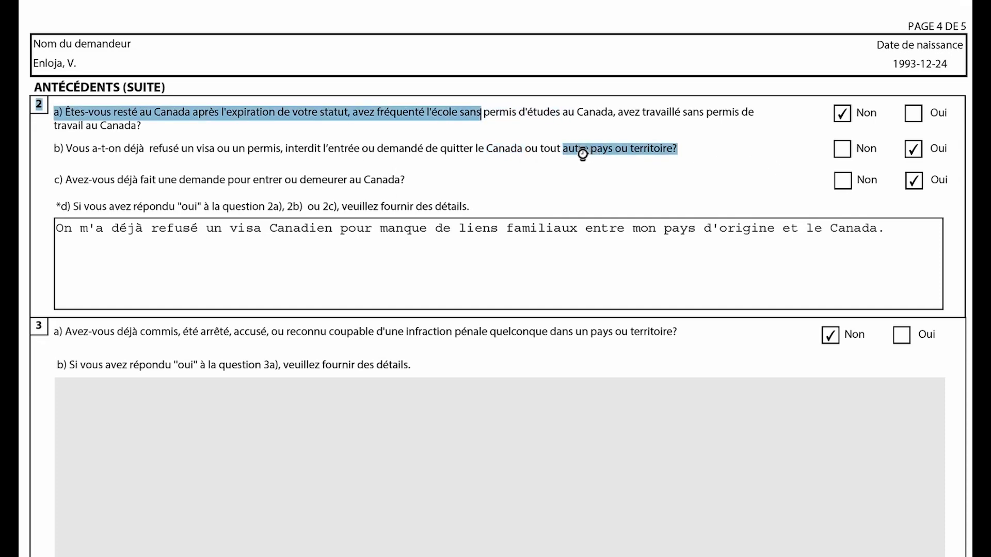
pyautogui.doubleClick(587, 154)
pyautogui.doubleClick(629, 156)
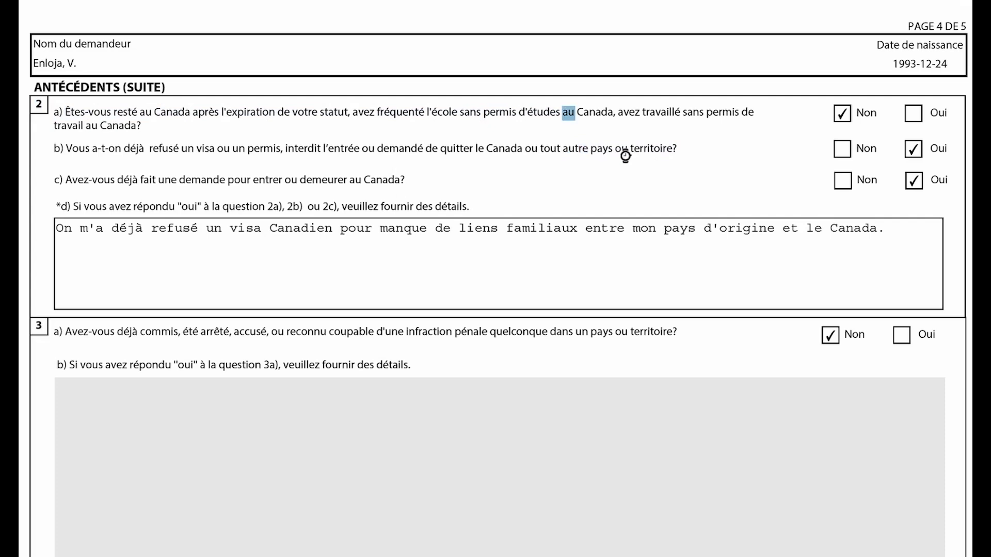
pyautogui.moveTo(68, 153); pyautogui.dragTo(567, 153)
pyautogui.click(491, 150)
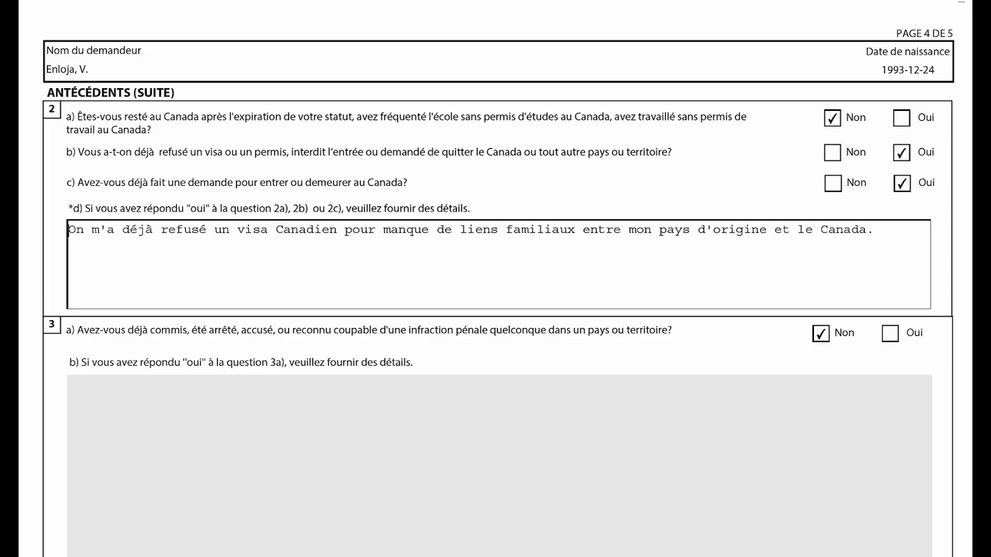
# Compare question 2b with the explanation given in 2d and highlight the explanation of the visa refusal
pyautogui.scroll(-2, 496, 289)
pyautogui.scroll(6, 496, 289)
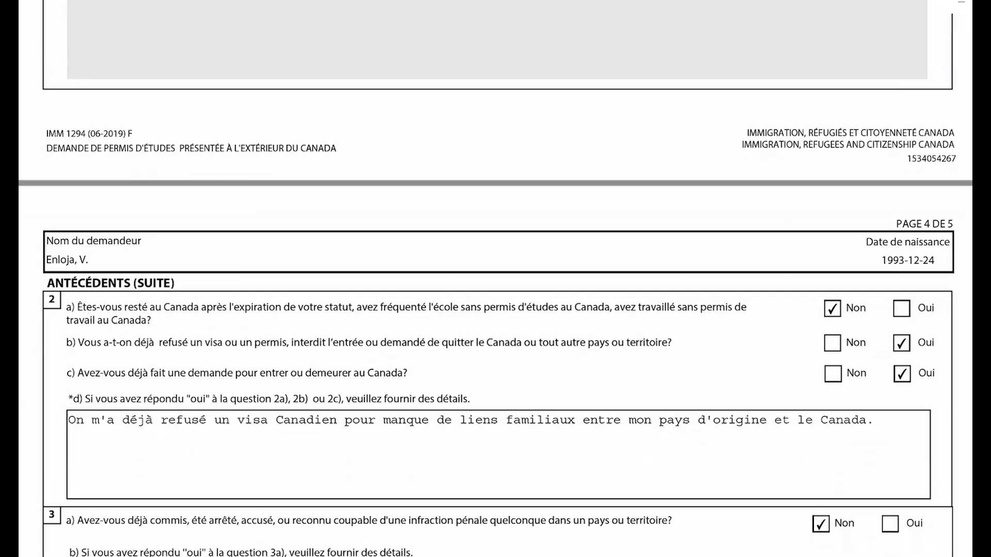
pyautogui.scroll(-8, 496, 278)
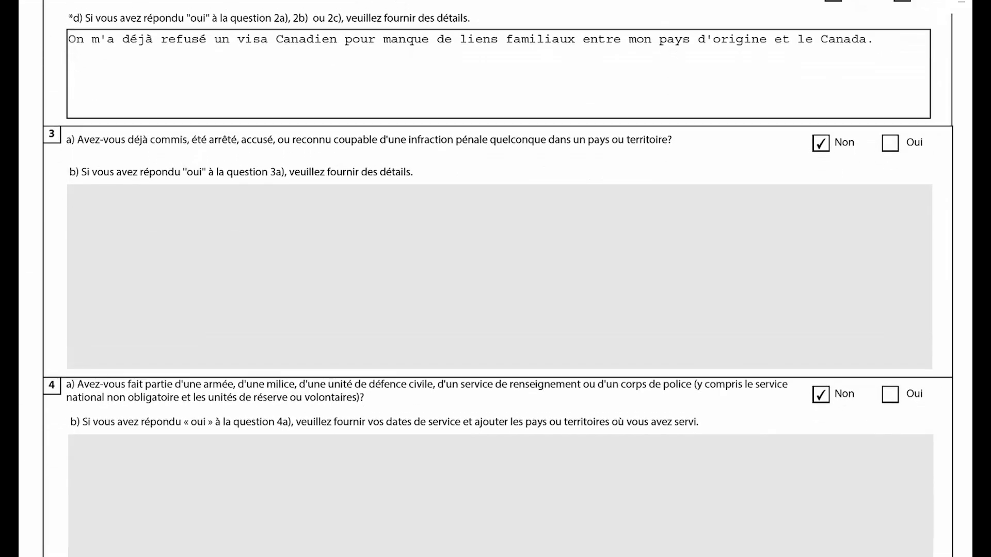
pyautogui.scroll(3, 496, 279)
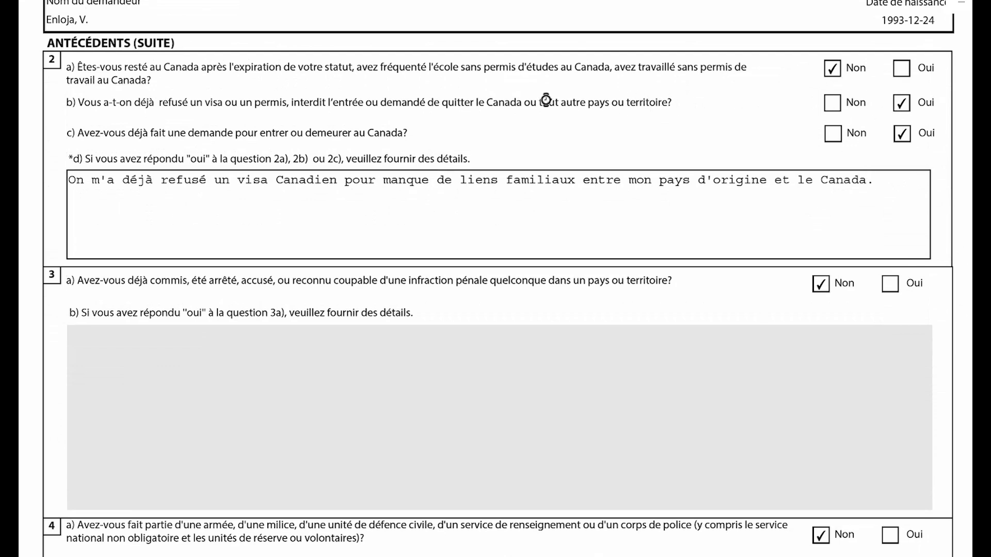
pyautogui.moveTo(58, 108); pyautogui.dragTo(528, 110)
pyautogui.moveTo(69, 181); pyautogui.dragTo(856, 174)
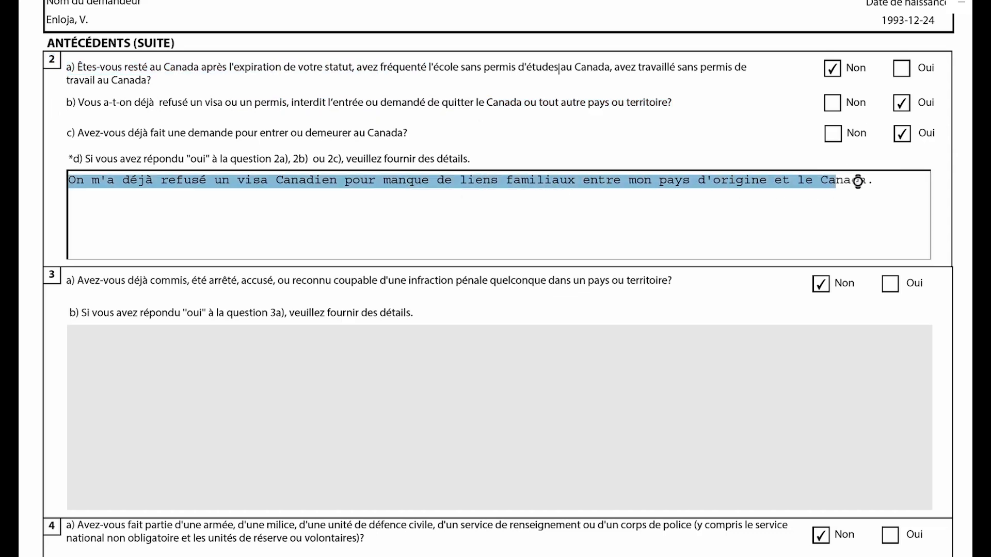
# Examine the answers to background questions 3 to 6 and the consent to future contact by CIC
pyautogui.scroll(-4, 275, 182)
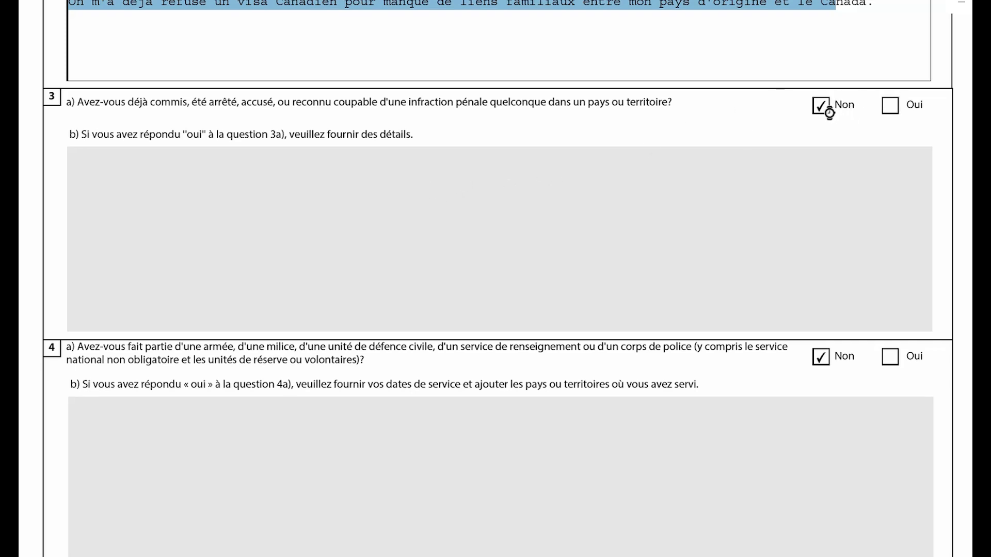
pyautogui.scroll(-5, 497, 279)
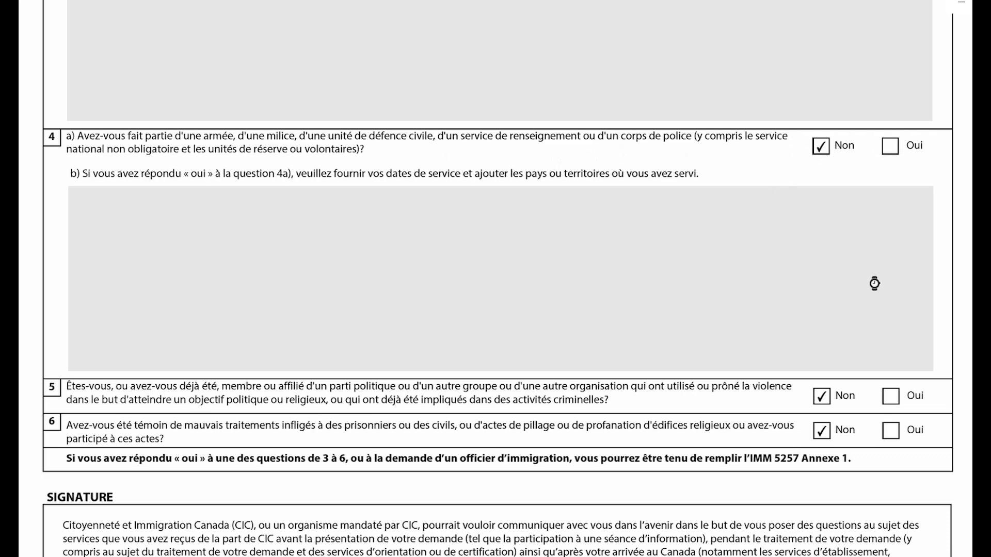
pyautogui.scroll(-5, 497, 309)
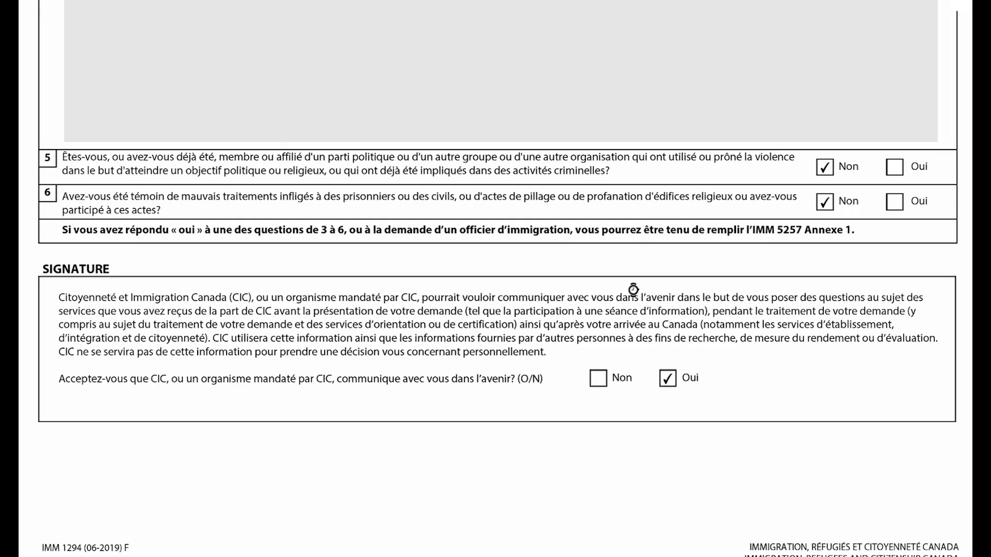
pyautogui.scroll(-3, 496, 278)
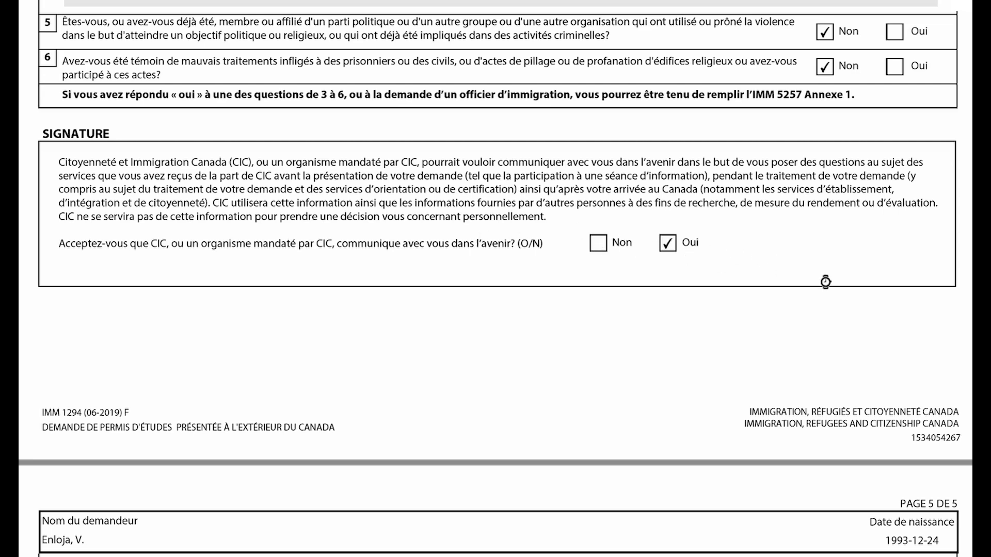
# Review the declaration on page 5 and highlight the applicant's signature
pyautogui.scroll(-6, 495, 279)
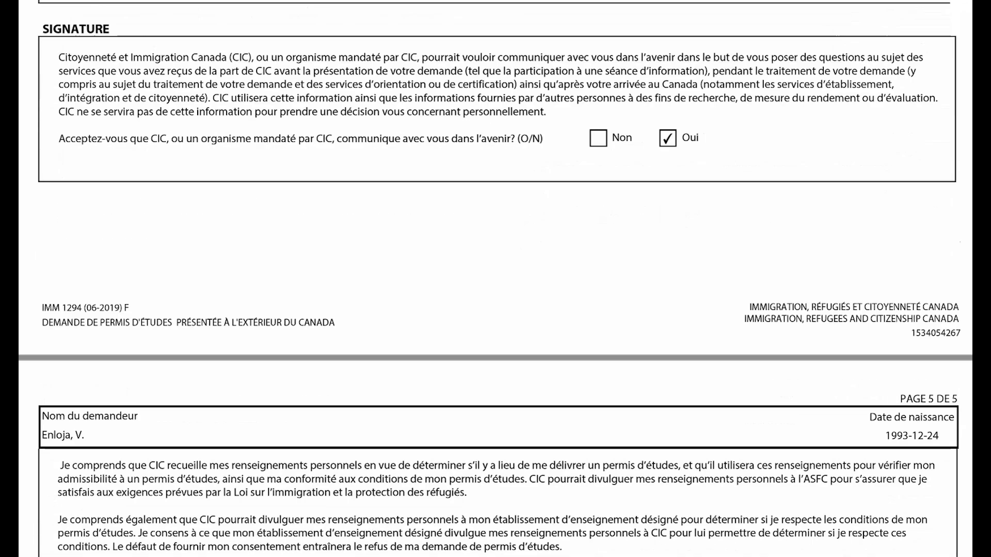
pyautogui.scroll(-6, 495, 278)
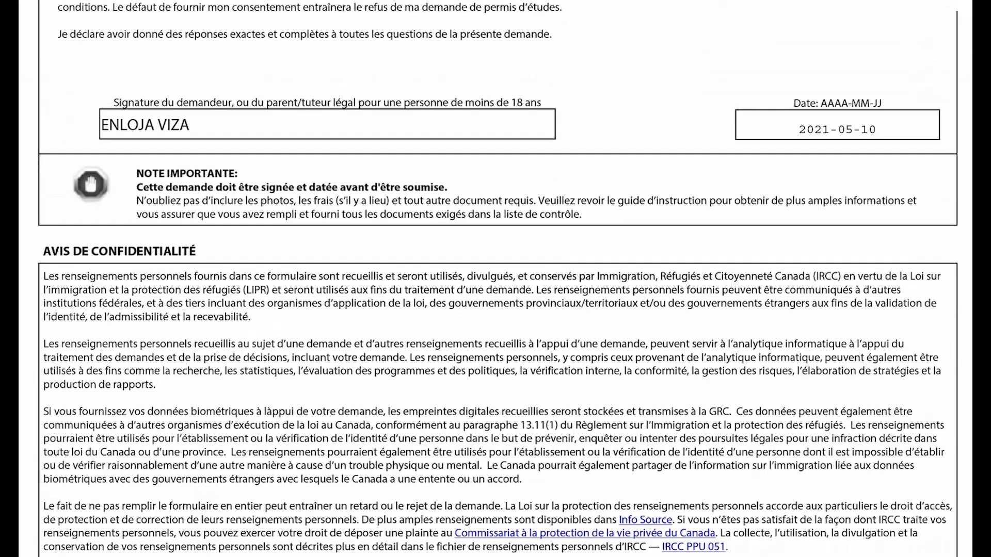
pyautogui.moveTo(247, 135); pyautogui.dragTo(128, 125)
pyautogui.click(580, 74)
# Validate the completed form, close the validation notice and return to the first page
pyautogui.scroll(-3, 571, 108)
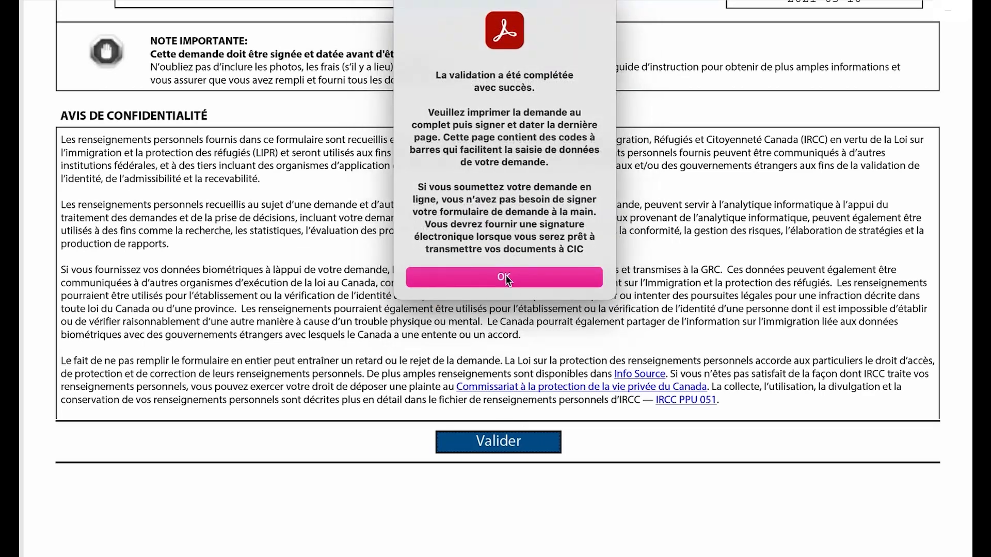
pyautogui.click(505, 277)
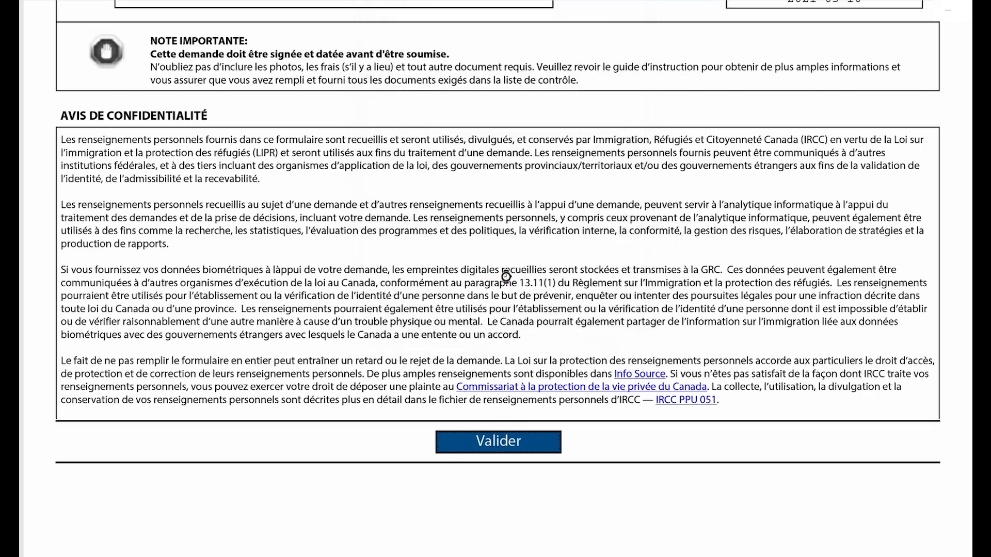
pyautogui.moveTo(974, 427); pyautogui.dragTo(965, 21)
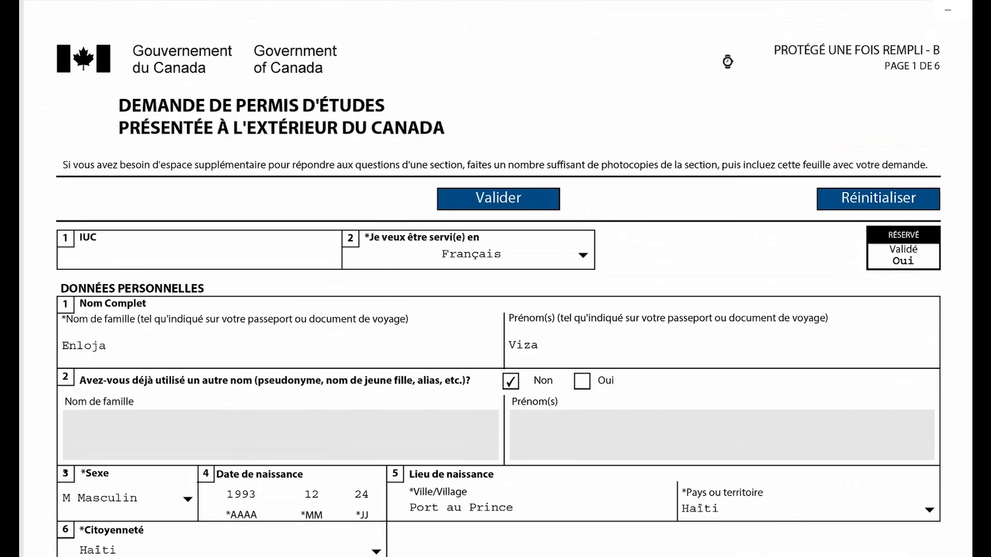